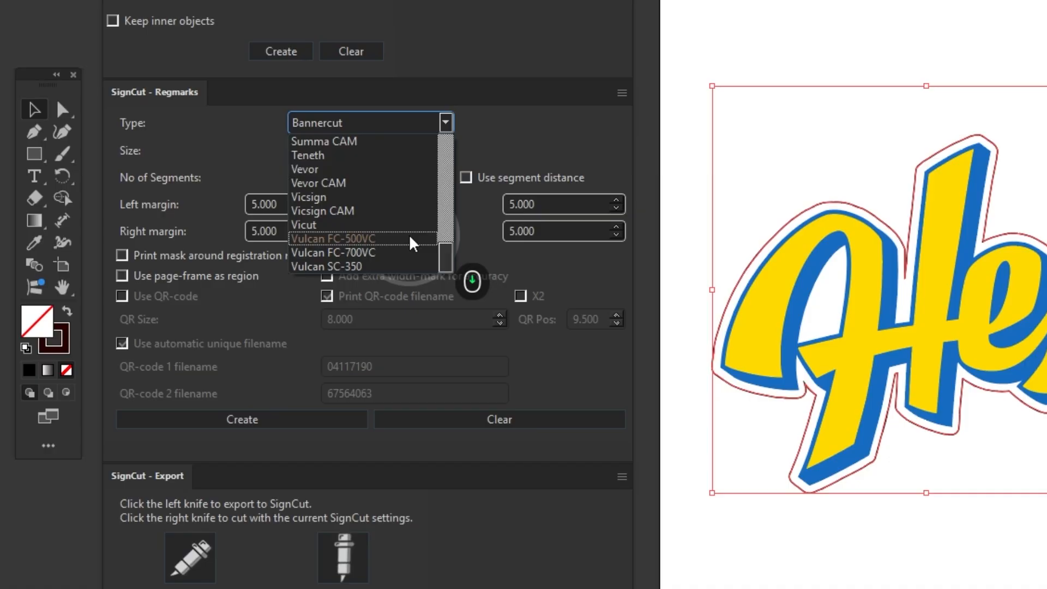
Create Vulcan FC-500VC registration marks for the Hej artwork and export the contours and marks to SignCut
{"action": "left_click", "coordinate": [375, 242]}
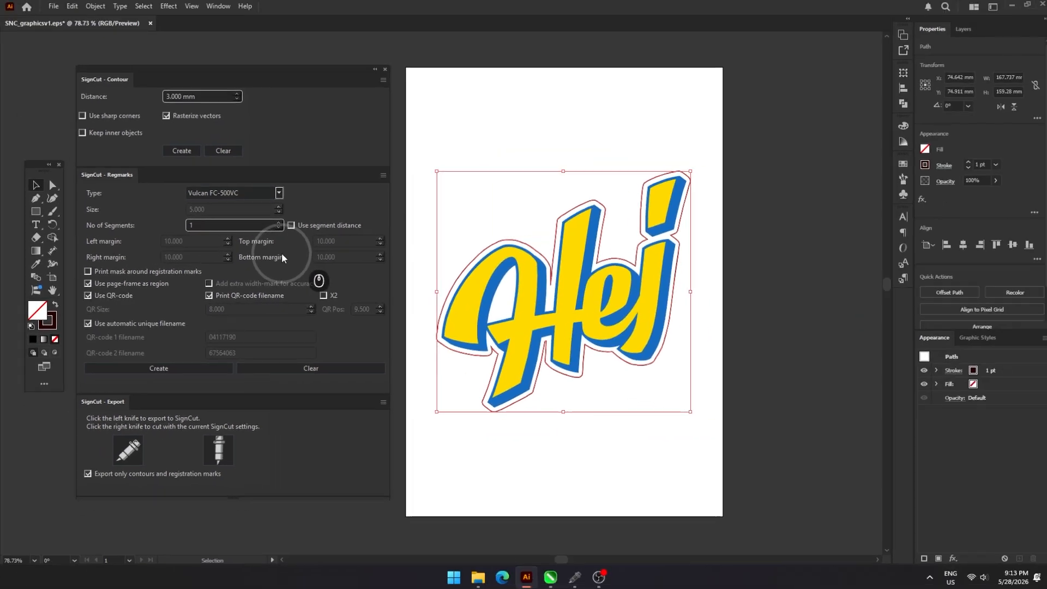
{"action": "left_click", "coordinate": [307, 418]}
{"action": "left_click", "coordinate": [197, 366]}
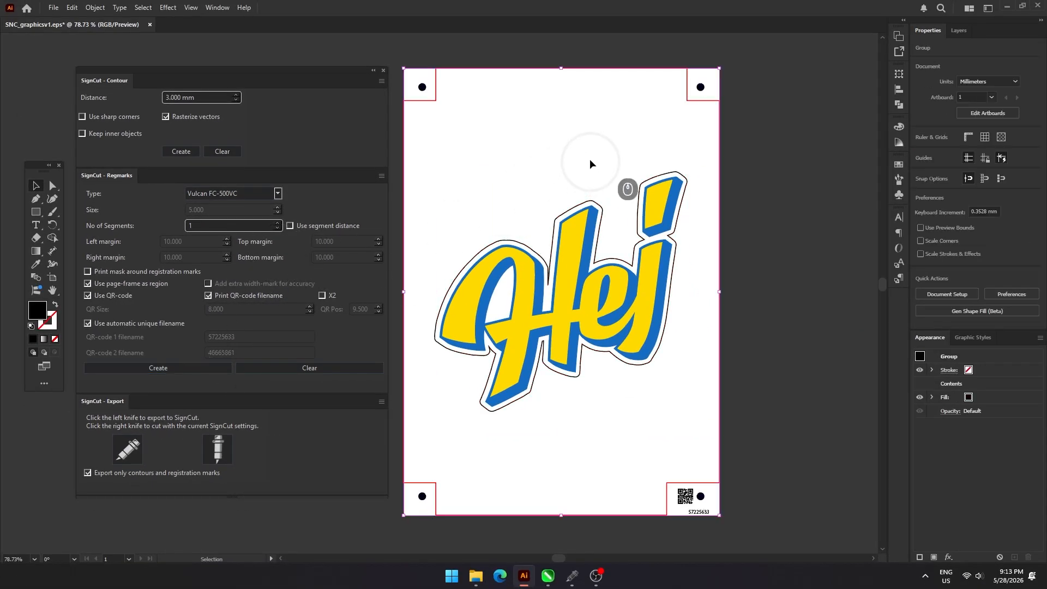
{"action": "left_click", "coordinate": [541, 157]}
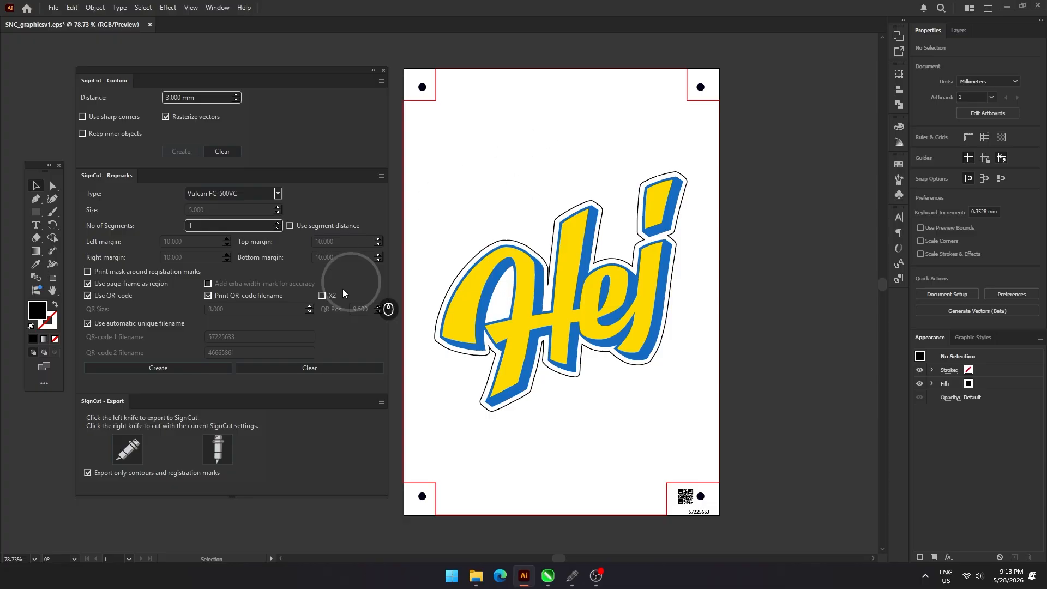
{"action": "left_click", "coordinate": [139, 455]}
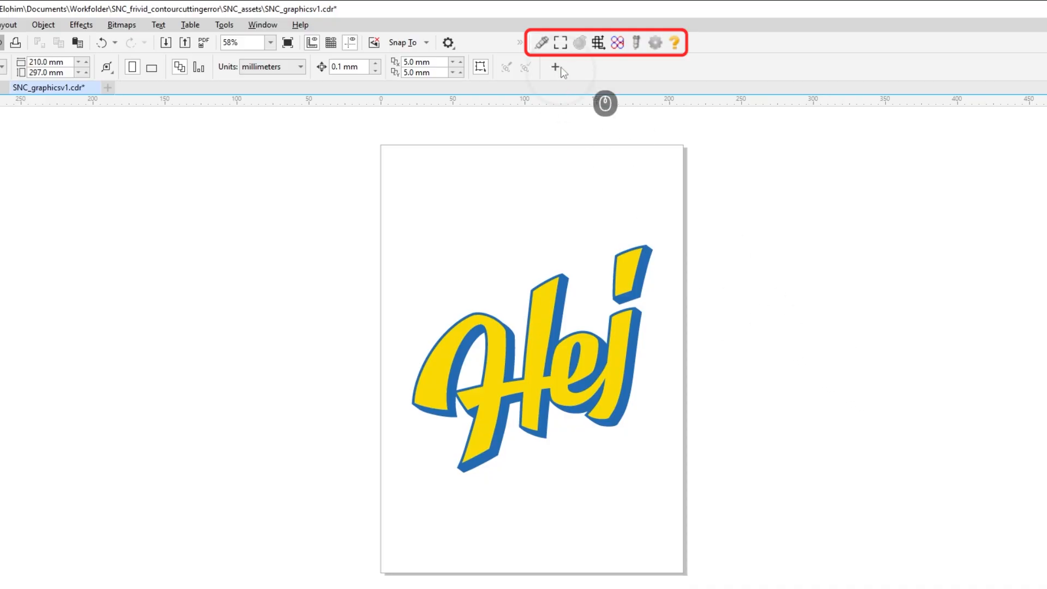
Switch to CorelDRAW, open SignCut's registration mark settings and examine the available mark types
{"action": "left_click", "coordinate": [562, 52]}
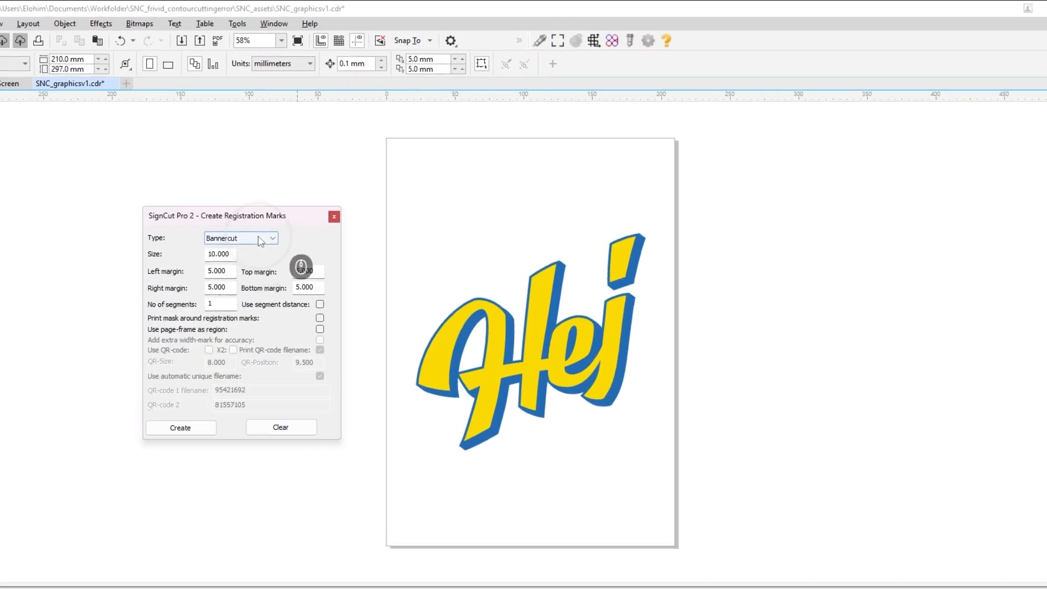
{"action": "left_click", "coordinate": [228, 250]}
{"action": "scroll", "coordinate": [239, 458], "scroll_direction": "down", "scroll_amount": 5}
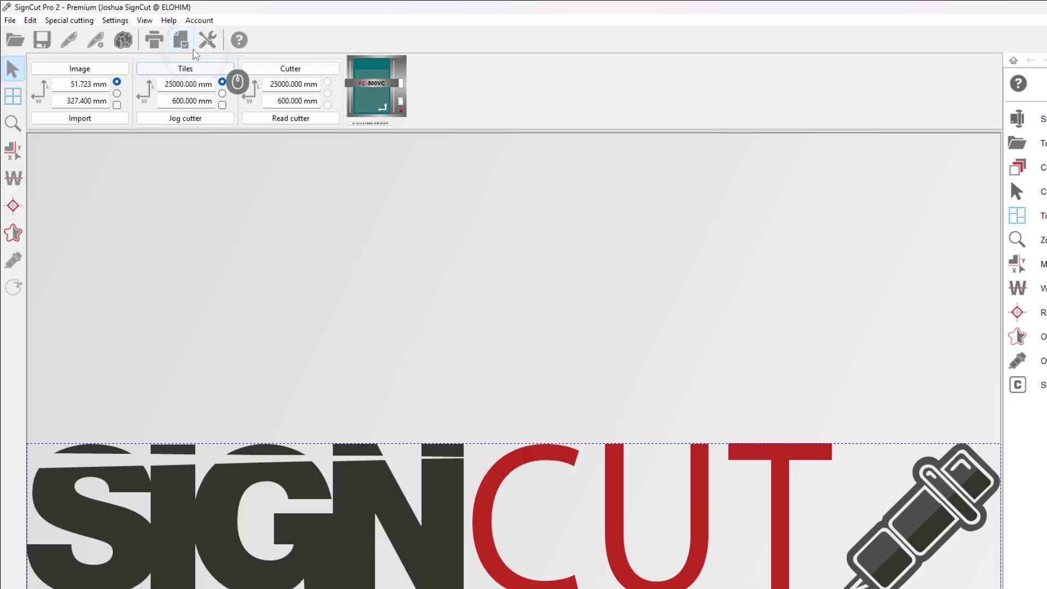
Switch to SignCut Pro 2 and reinstall the export plugin for CorelDraw 2024 - 64bit
{"action": "left_click", "coordinate": [149, 18]}
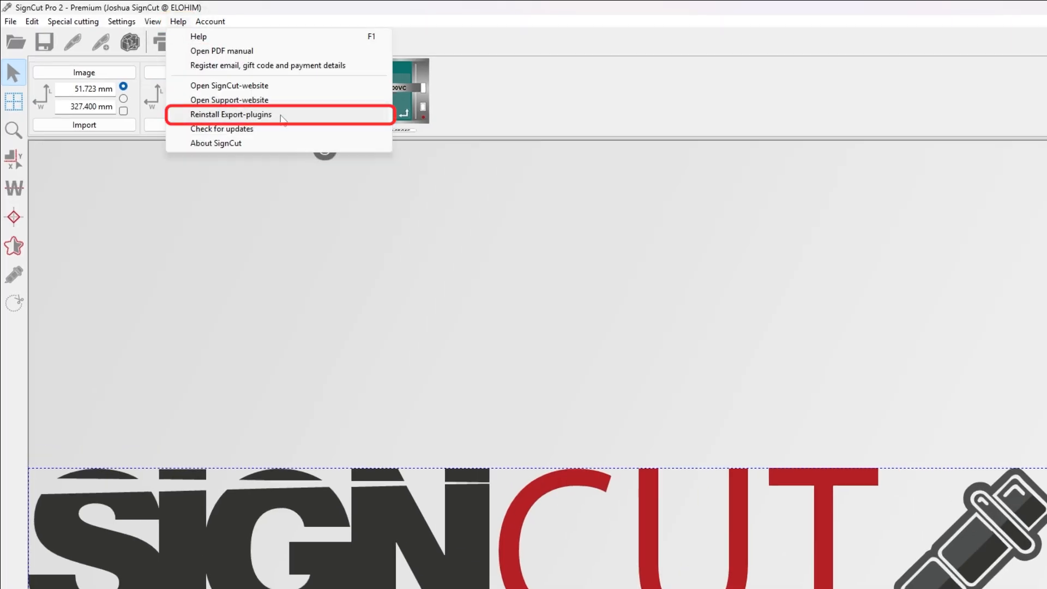
{"action": "left_click", "coordinate": [283, 117]}
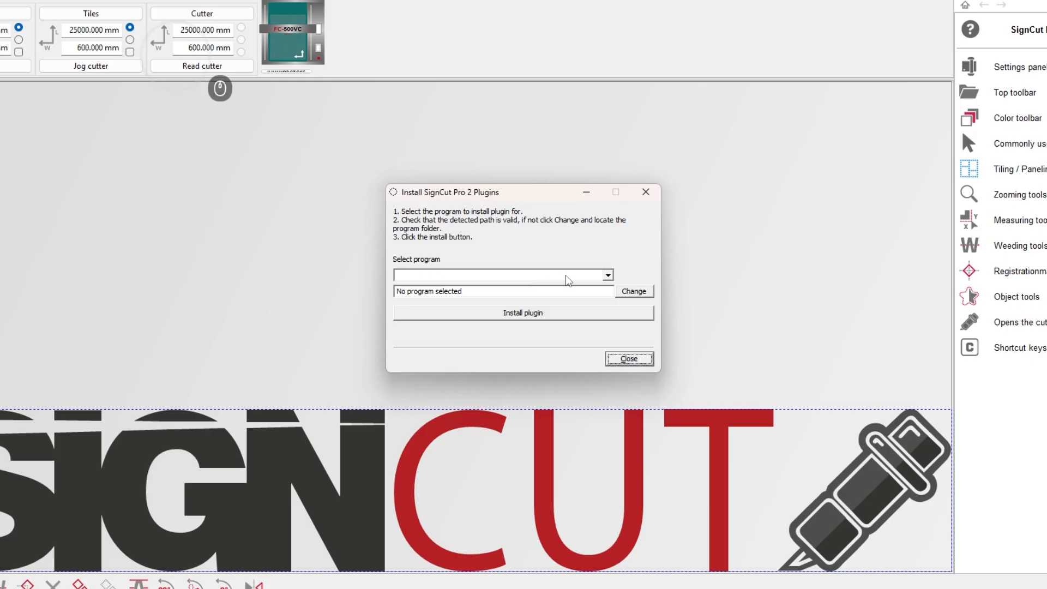
{"action": "left_click", "coordinate": [566, 277]}
{"action": "scroll", "coordinate": [537, 297], "scroll_direction": "down", "scroll_amount": 5}
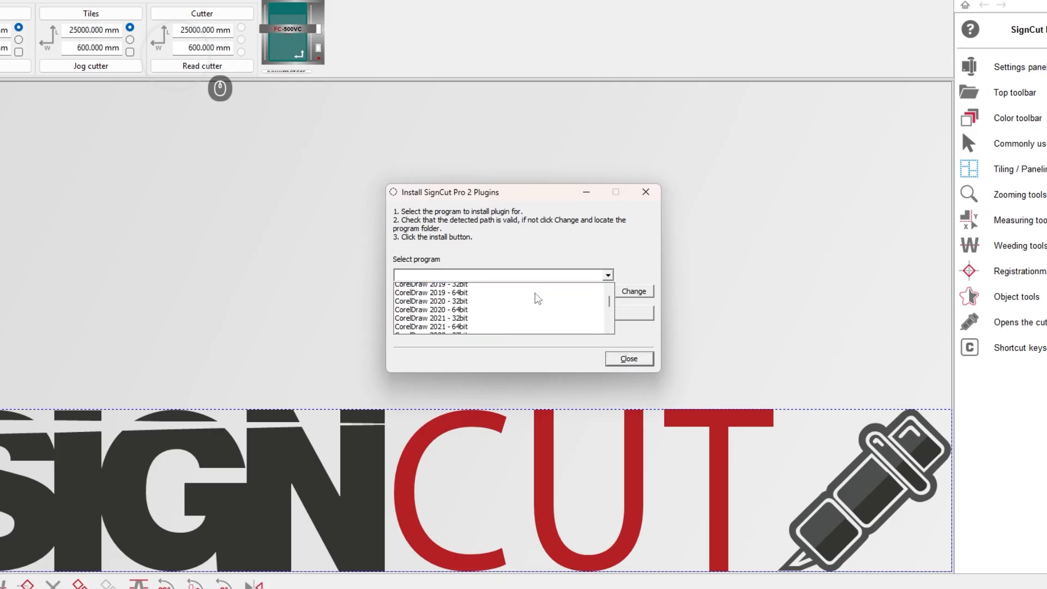
{"action": "left_click", "coordinate": [521, 313]}
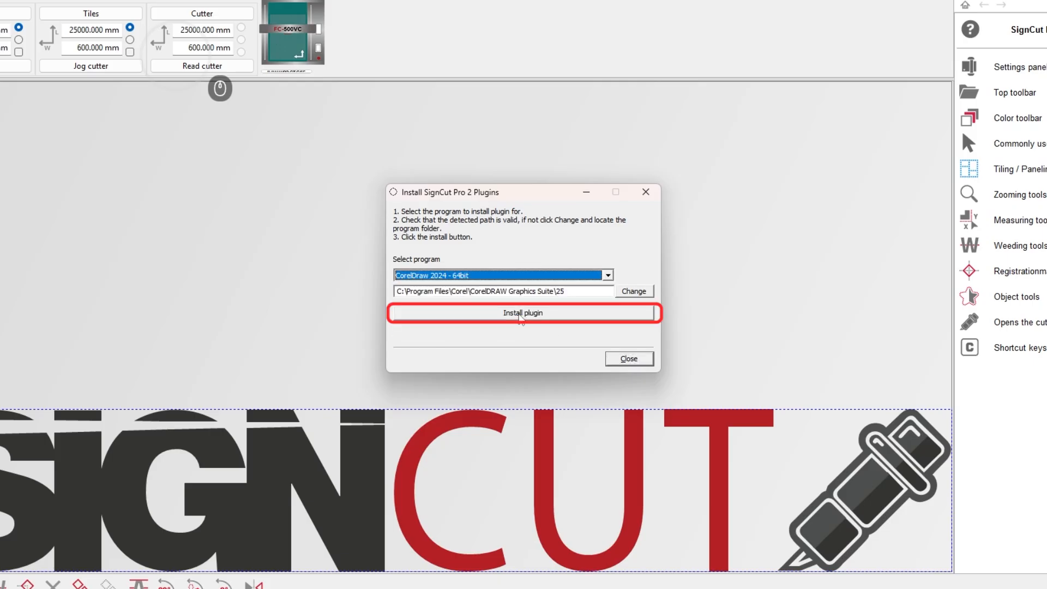
{"action": "left_click", "coordinate": [545, 313]}
{"action": "left_click", "coordinate": [548, 323]}
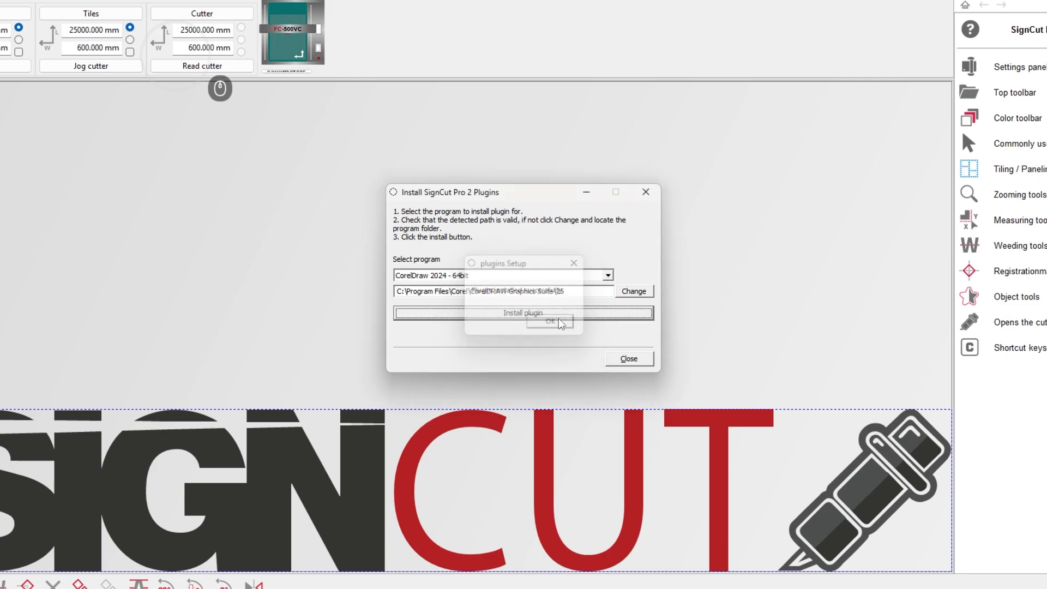
Install the export plugin for Illustrator 2025.0.0 (29.0.0) - 64bit and close the plugin installer
{"action": "left_click", "coordinate": [580, 277]}
{"action": "scroll", "coordinate": [579, 304], "scroll_direction": "down", "scroll_amount": 5}
{"action": "left_click_drag", "start_coordinate": [608, 305], "coordinate": [608, 321]}
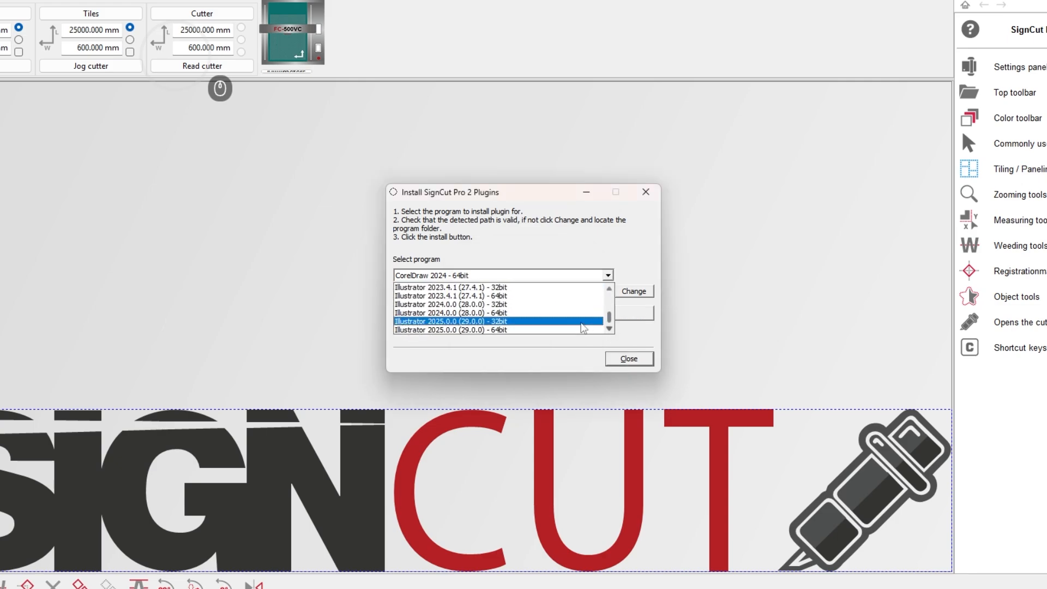
{"action": "left_click", "coordinate": [583, 322]}
{"action": "left_click", "coordinate": [566, 315]}
{"action": "left_click", "coordinate": [552, 323]}
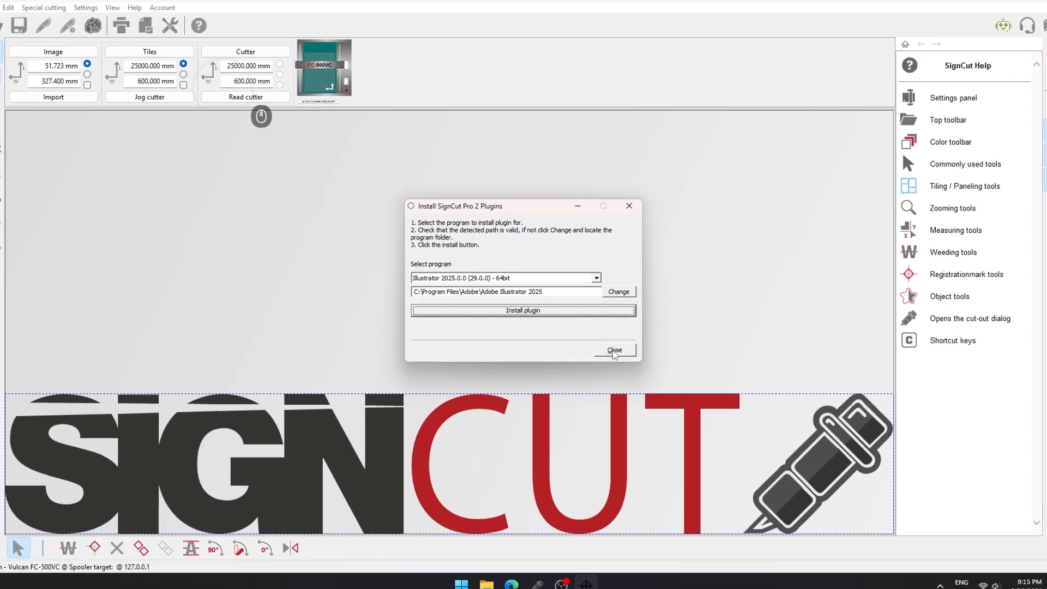
{"action": "left_click", "coordinate": [614, 351]}
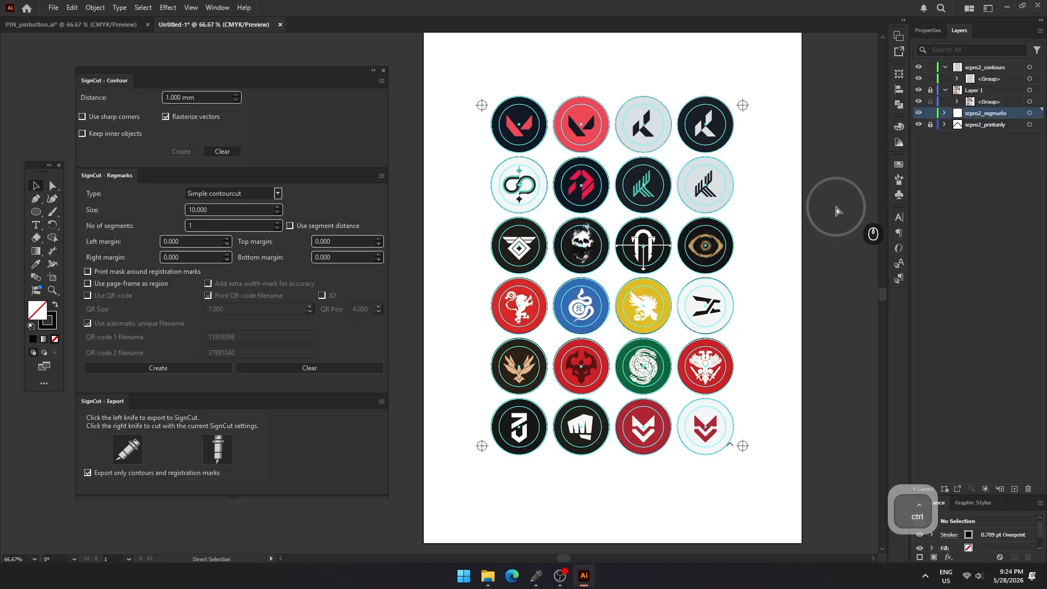
Show the rulers in Illustrator and place horizontal and vertical guides through the centres of the four registration marks
{"action": "key", "text": "ctrl+r"}
{"action": "left_click_drag", "start_coordinate": [794, 37], "coordinate": [743, 105]}
{"action": "left_click_drag", "start_coordinate": [739, 37], "coordinate": [743, 446]}
{"action": "left_click_drag", "start_coordinate": [4, 368], "coordinate": [201, 376]}
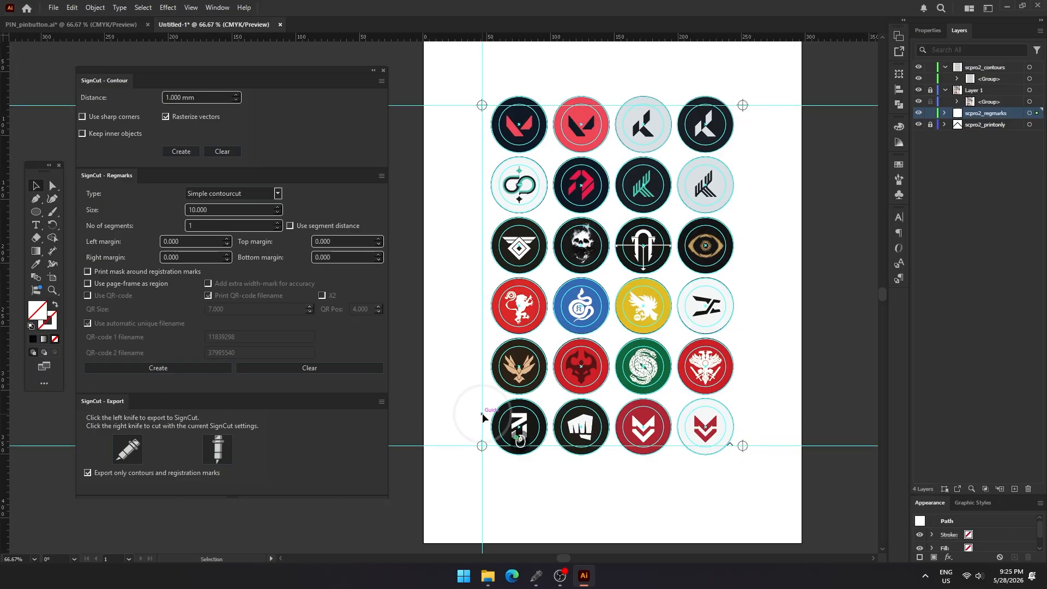
{"action": "left_click_drag", "start_coordinate": [482, 414], "coordinate": [743, 414]}
{"action": "left_click", "coordinate": [807, 336]}
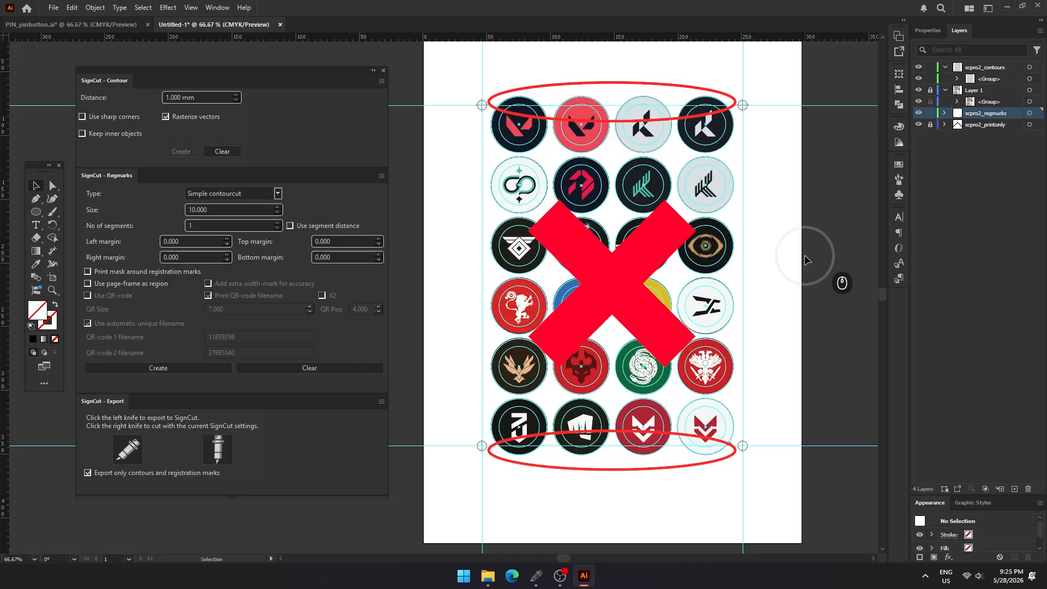
Clear the badge sheet's registration marks and recreate them with size 15 and all four margins set to 5
{"action": "left_click", "coordinate": [331, 372]}
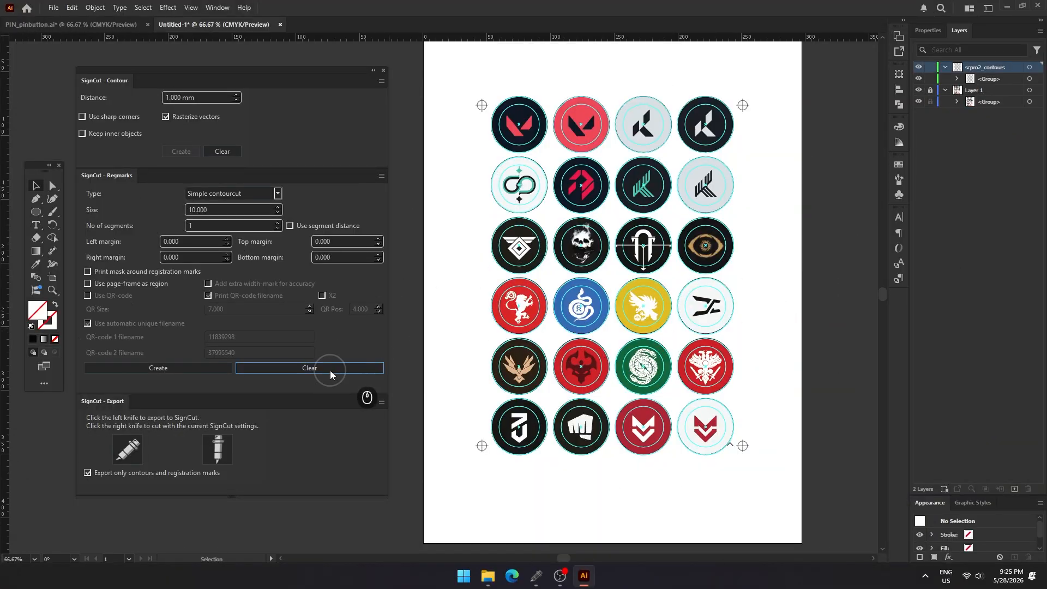
{"action": "left_click", "coordinate": [211, 246]}
{"action": "type", "text": "5"}
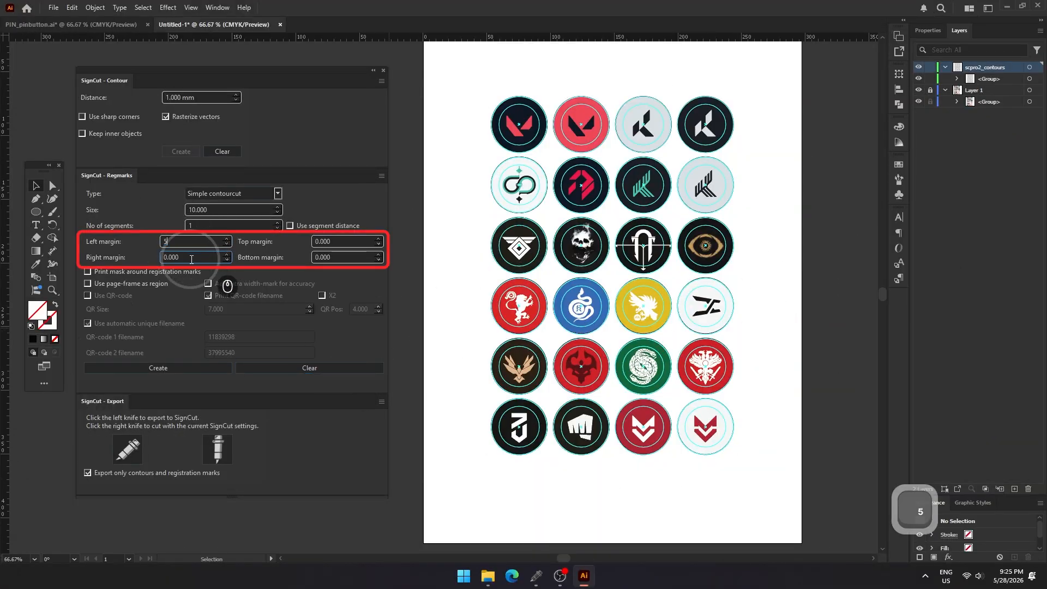
{"action": "type", "text": "5"}
{"action": "key", "text": "Tab"}
{"action": "type", "text": "5"}
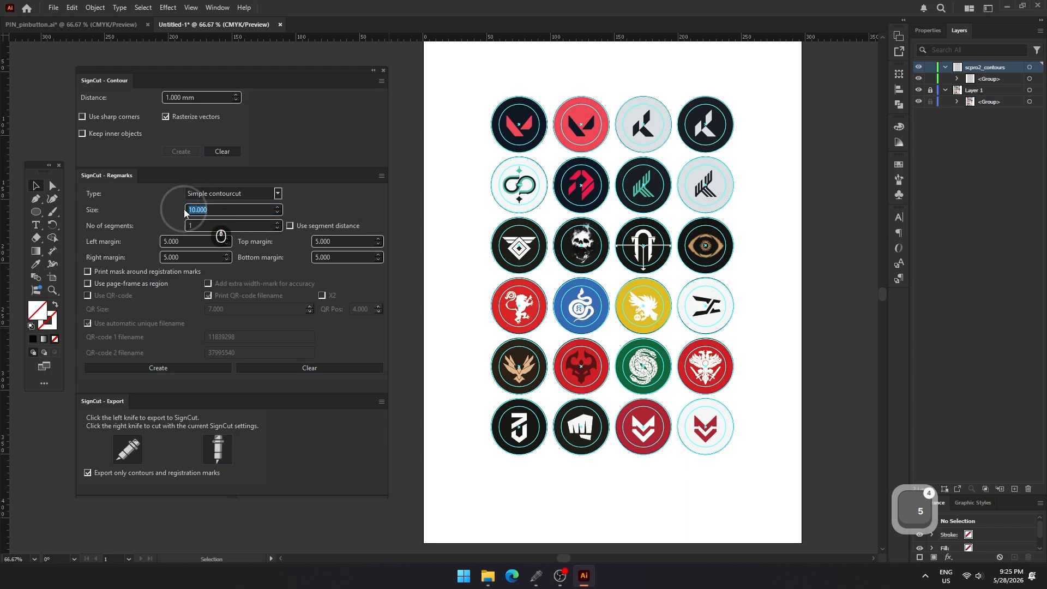
{"action": "type", "text": "15"}
{"action": "left_click", "coordinate": [172, 369]}
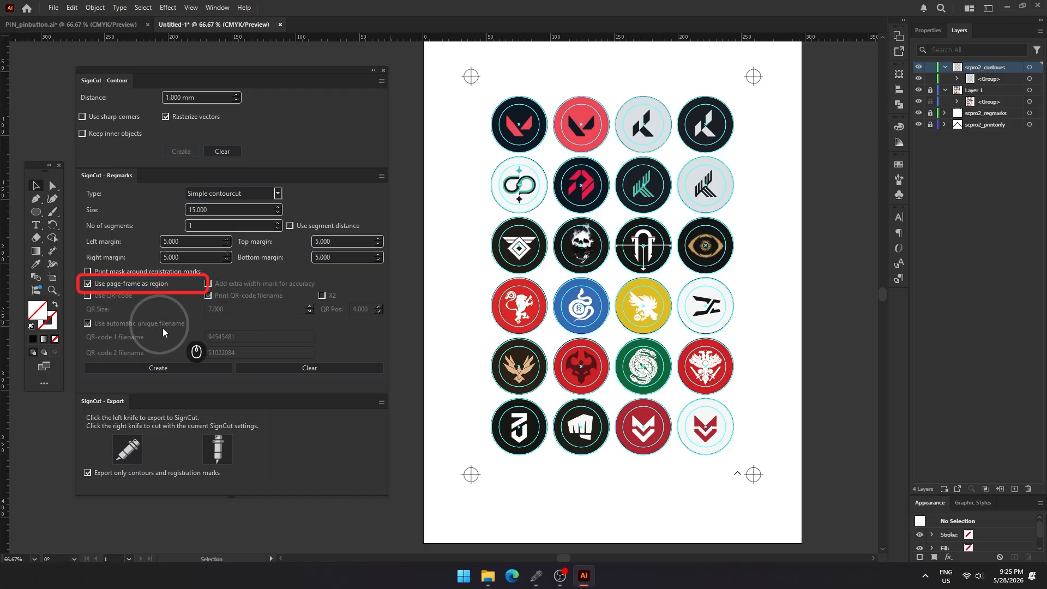
Recreate the registration marks using the page frame as region and check their positions on the sheet
{"action": "left_click", "coordinate": [608, 498]}
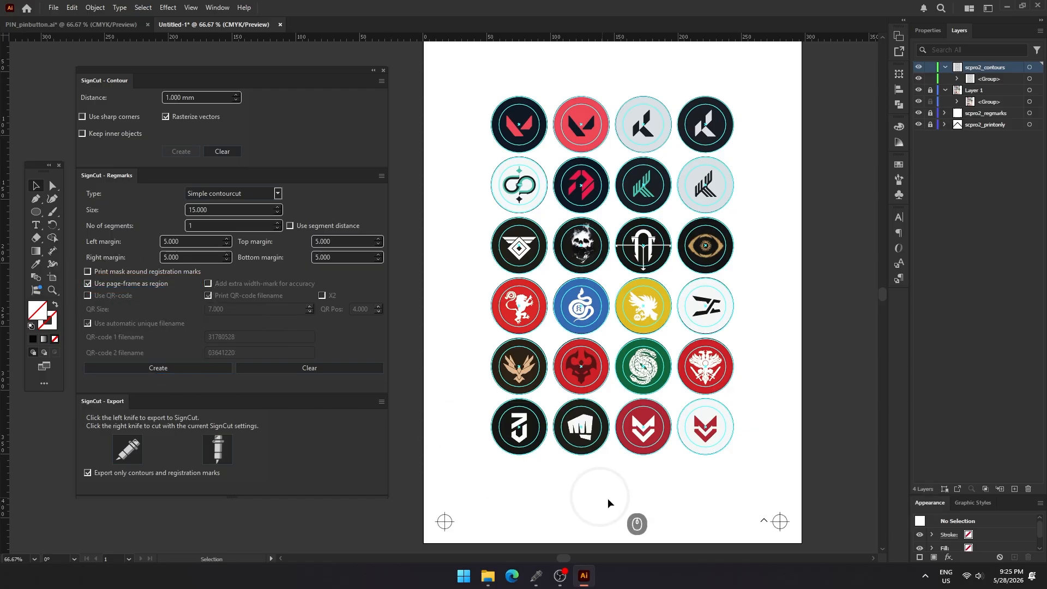
{"action": "left_click_drag", "start_coordinate": [813, 324], "coordinate": [806, 333]}
{"action": "scroll", "coordinate": [764, 309], "scroll_direction": "down", "scroll_amount": 1}
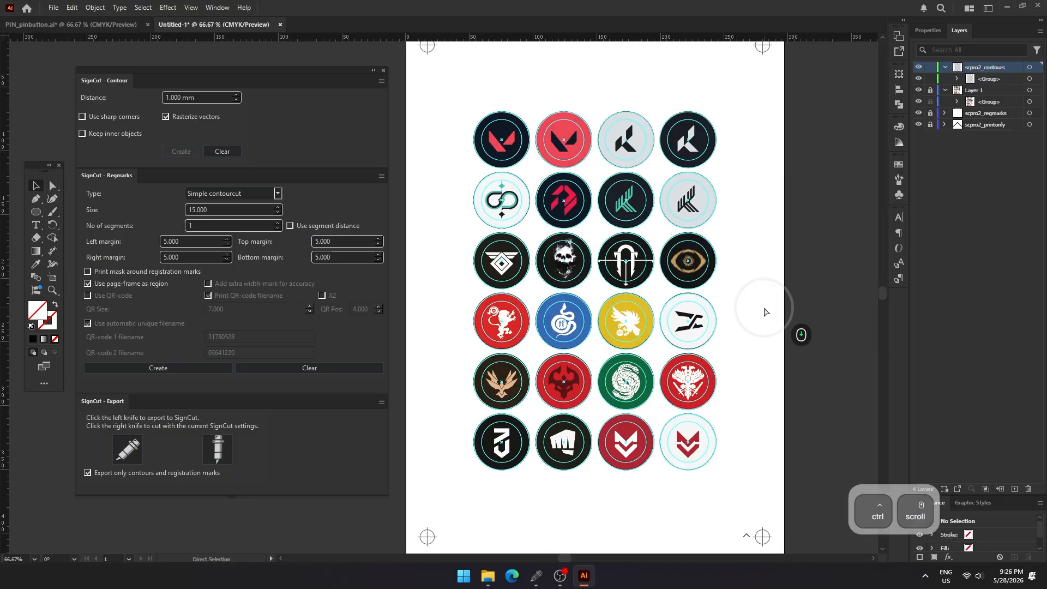
{"action": "scroll", "coordinate": [764, 306], "scroll_direction": "down", "scroll_amount": 1}
{"action": "left_click_drag", "start_coordinate": [762, 305], "coordinate": [732, 296]}
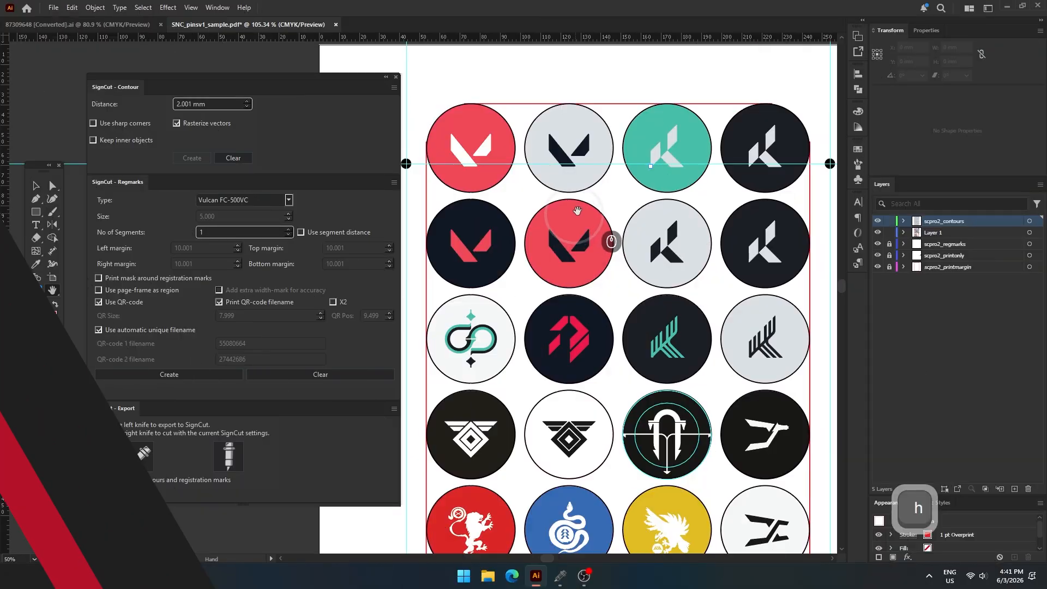
Check the registration mark guides on the SNC_pinsv1_sample.pdf sheet and export its contours and marks to SignCut
{"action": "key", "text": "z"}
{"action": "scroll", "coordinate": [575, 248], "scroll_direction": "down", "scroll_amount": 4}
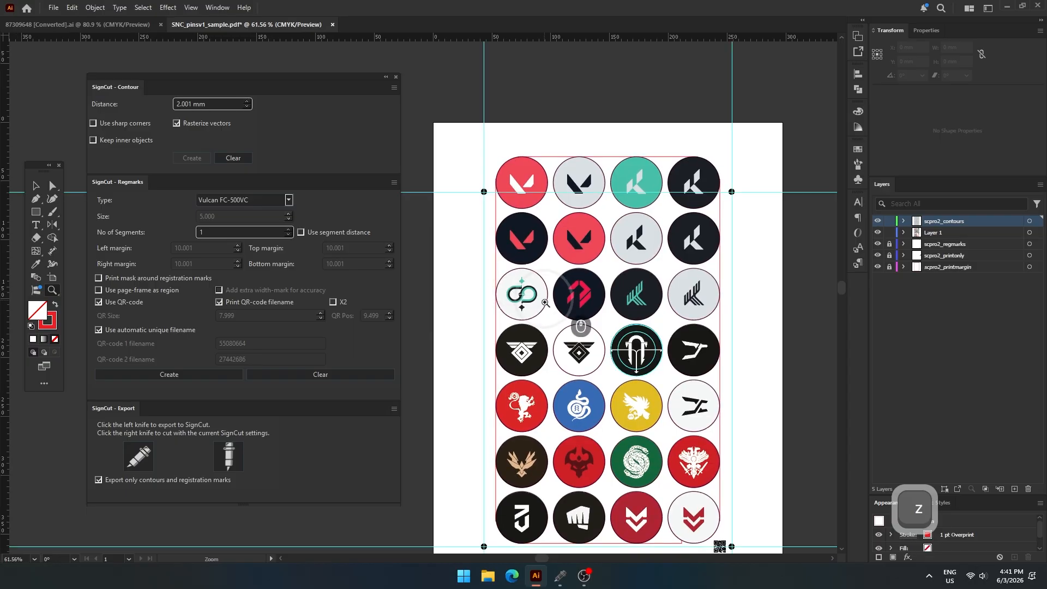
{"action": "key", "text": "h"}
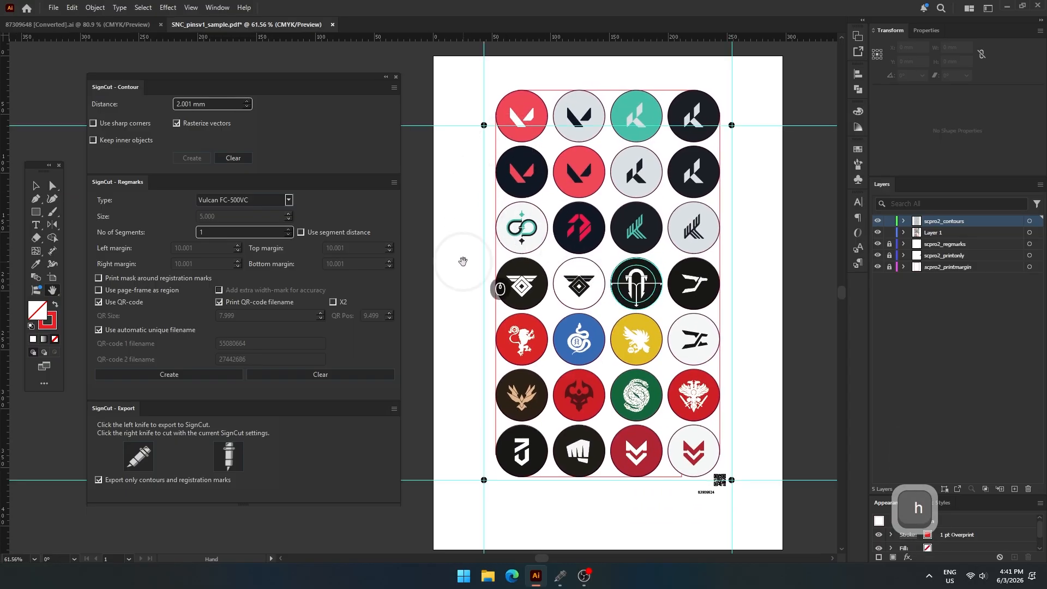
{"action": "key", "text": "v"}
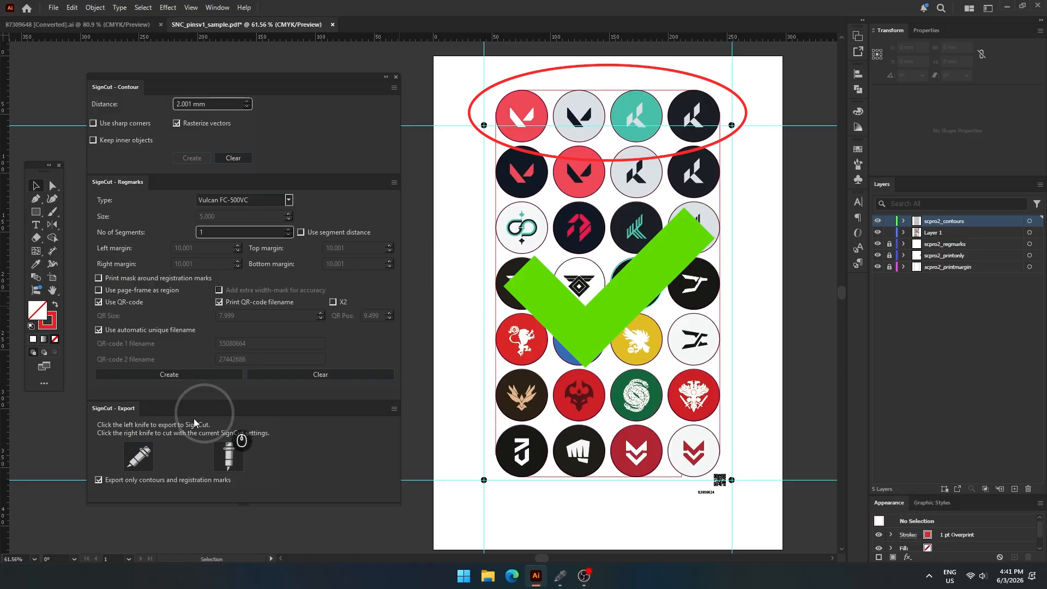
{"action": "left_click", "coordinate": [138, 456]}
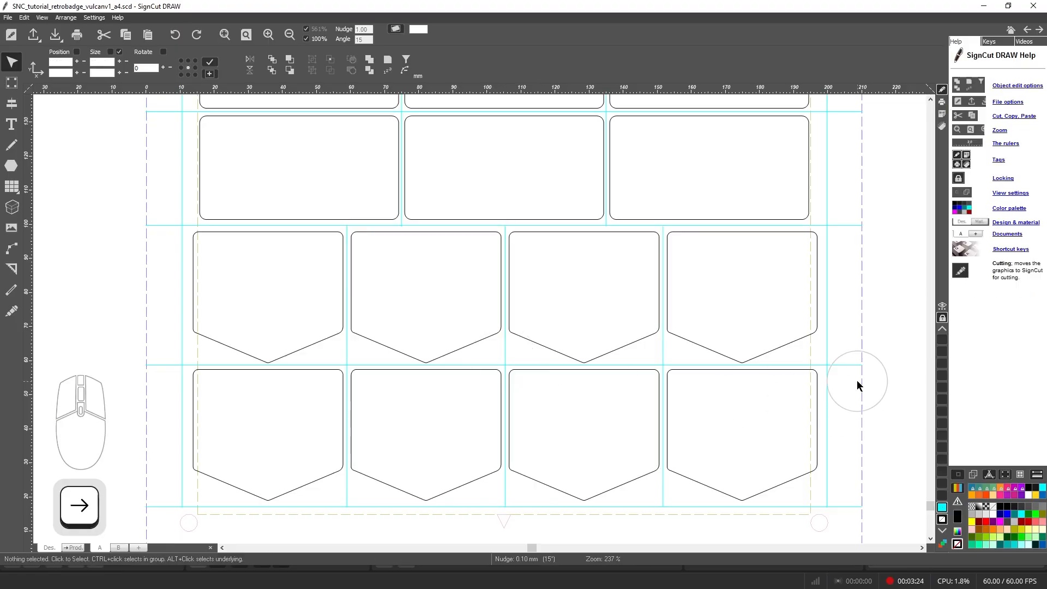
Switch to Acrobat and set the Adobe PDF printer's paper size to A3 for printing SNC_pinsv1_print.pdf
{"action": "scroll", "coordinate": [497, 321], "scroll_direction": "down", "scroll_amount": 5}
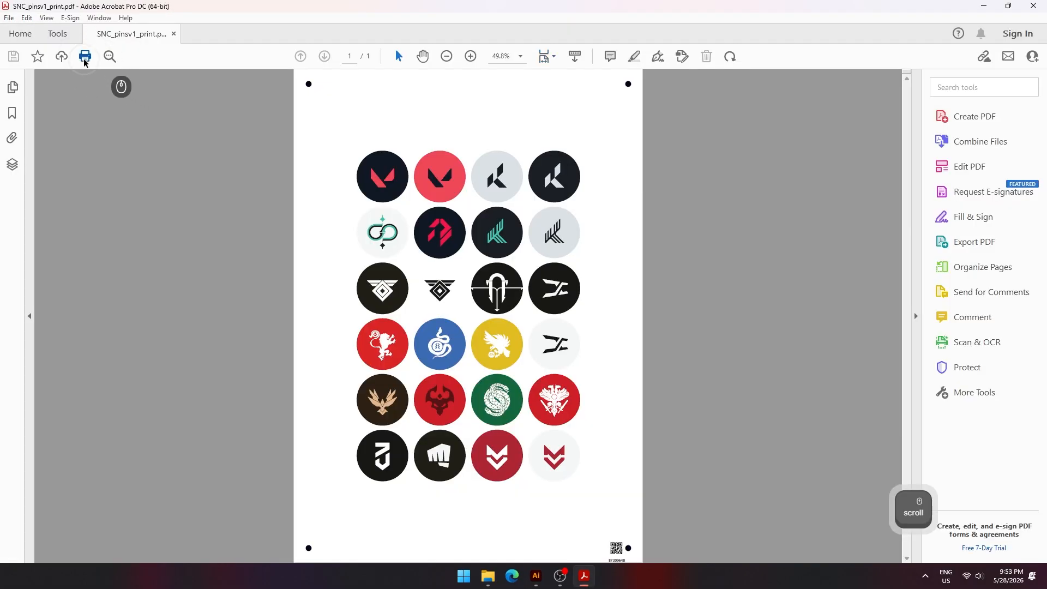
{"action": "left_click", "coordinate": [84, 56]}
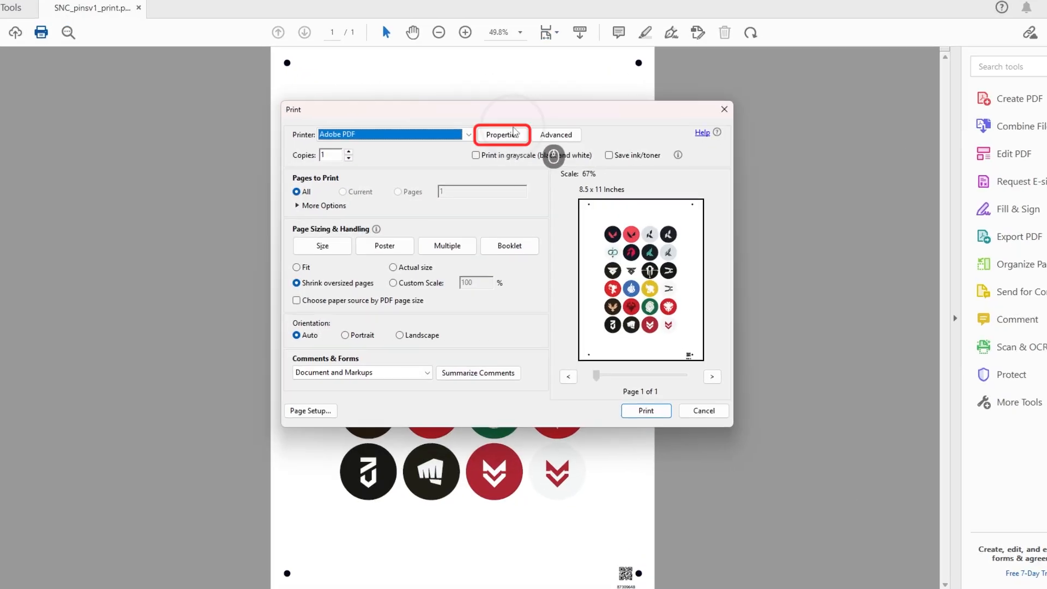
{"action": "left_click", "coordinate": [512, 133]}
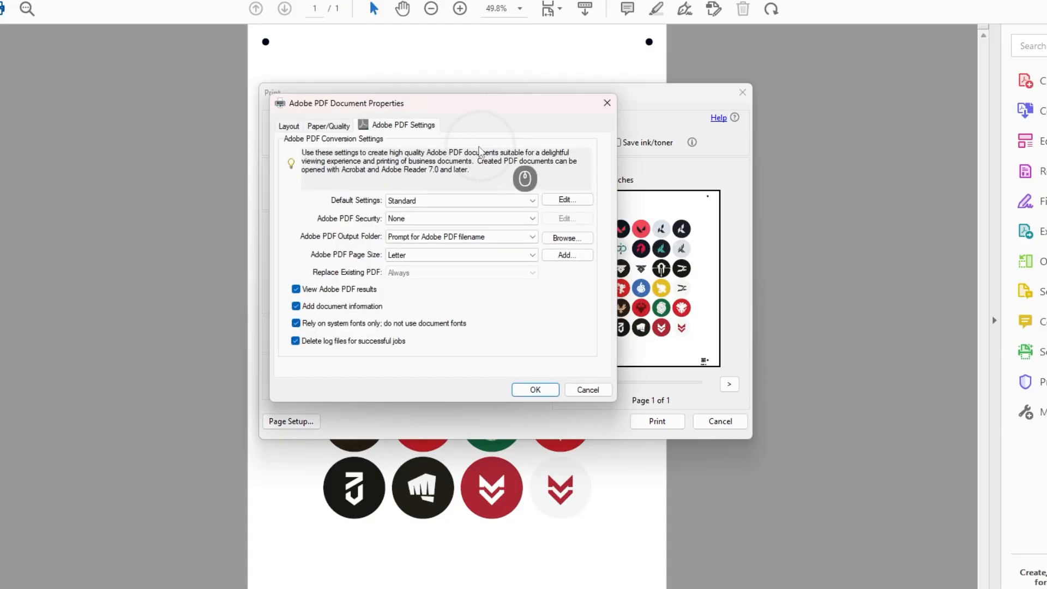
{"action": "left_click", "coordinate": [334, 129]}
{"action": "left_click", "coordinate": [289, 126]}
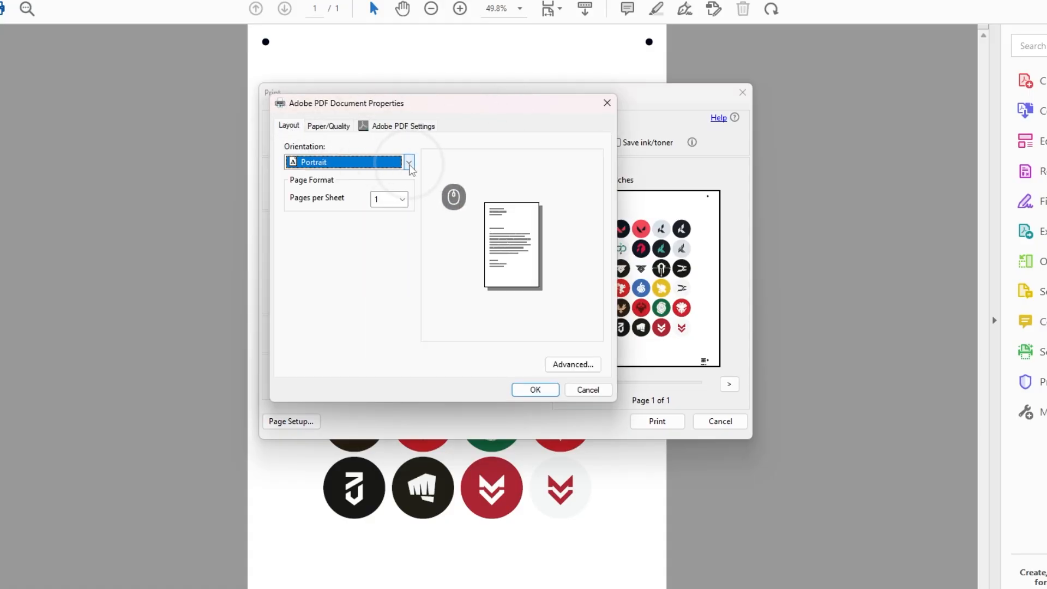
{"action": "left_click", "coordinate": [566, 362]}
{"action": "left_click", "coordinate": [453, 189]}
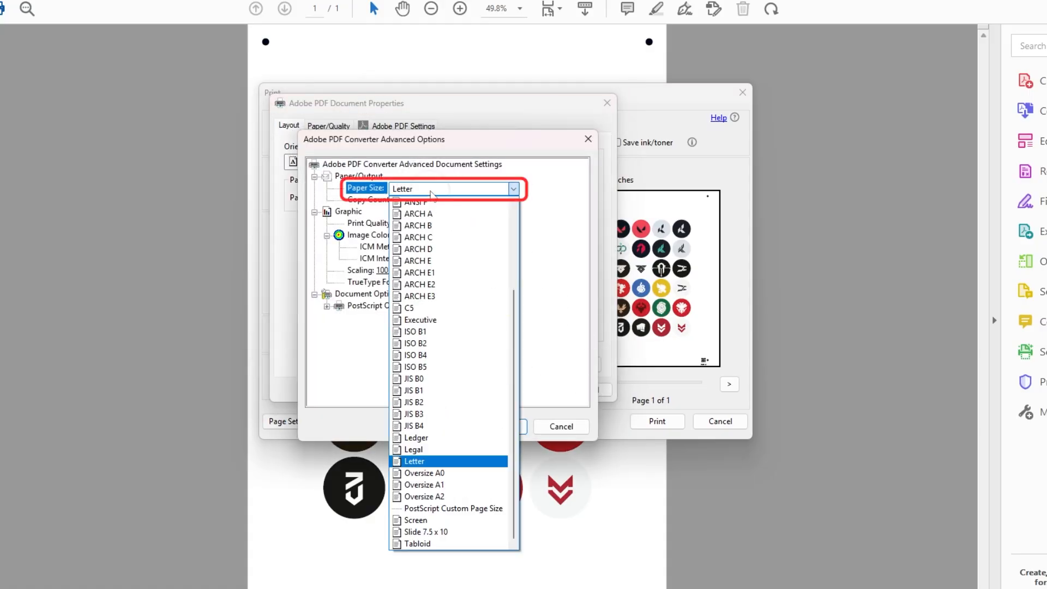
{"action": "scroll", "coordinate": [450, 213], "scroll_direction": "up", "scroll_amount": 3}
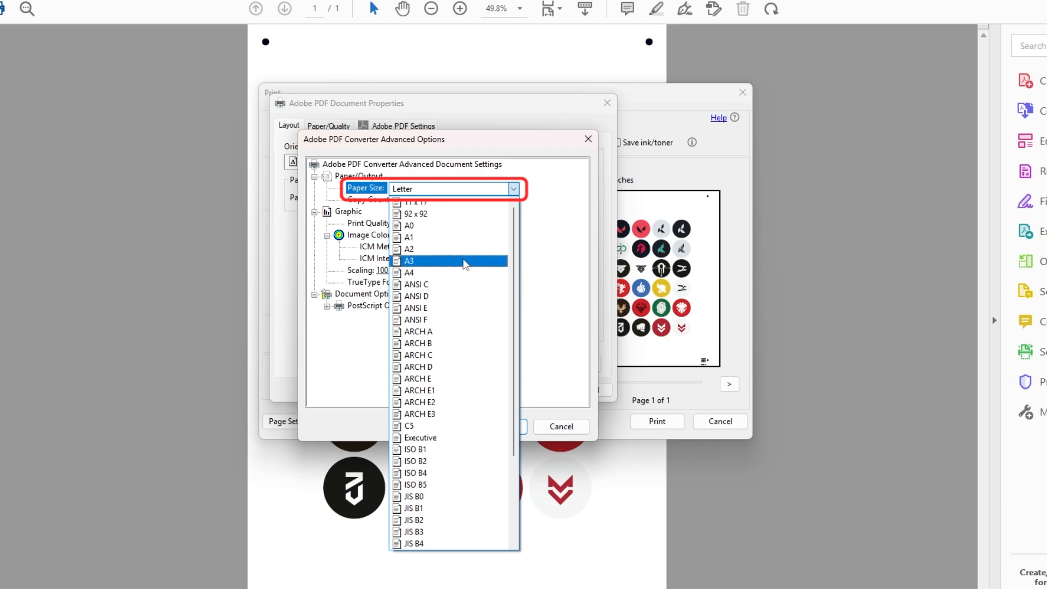
{"action": "left_click", "coordinate": [465, 263]}
{"action": "left_click", "coordinate": [511, 431]}
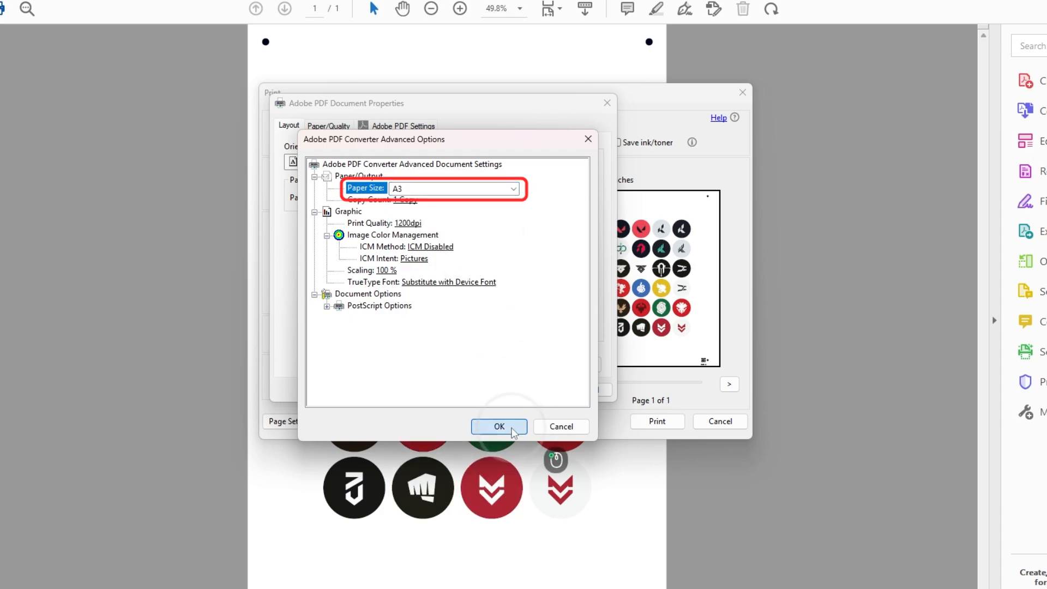
{"action": "left_click", "coordinate": [537, 389]}
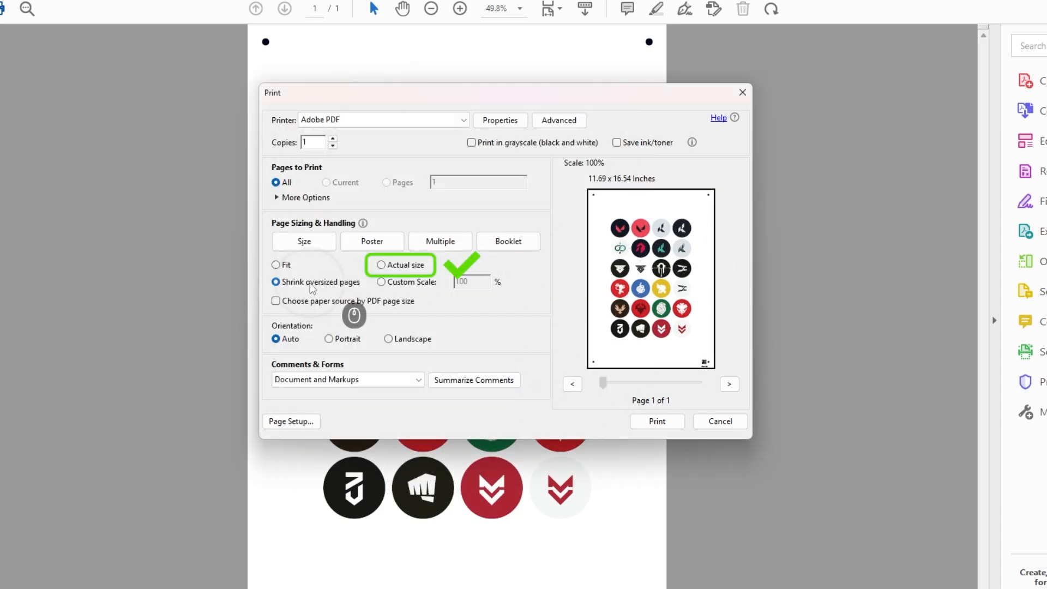
Set the page sizing for the Adobe PDF print job to Actual size
{"action": "left_click", "coordinate": [382, 266]}
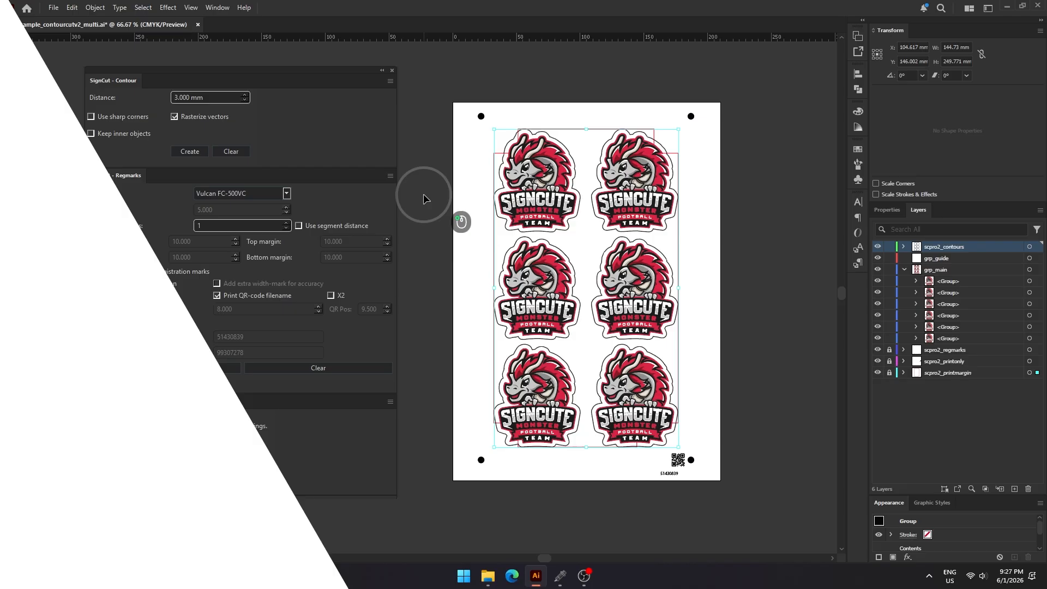
Export the six-sticker sheet's contours and registration marks to SignCut and check the imported image size
{"action": "left_click", "coordinate": [423, 194]}
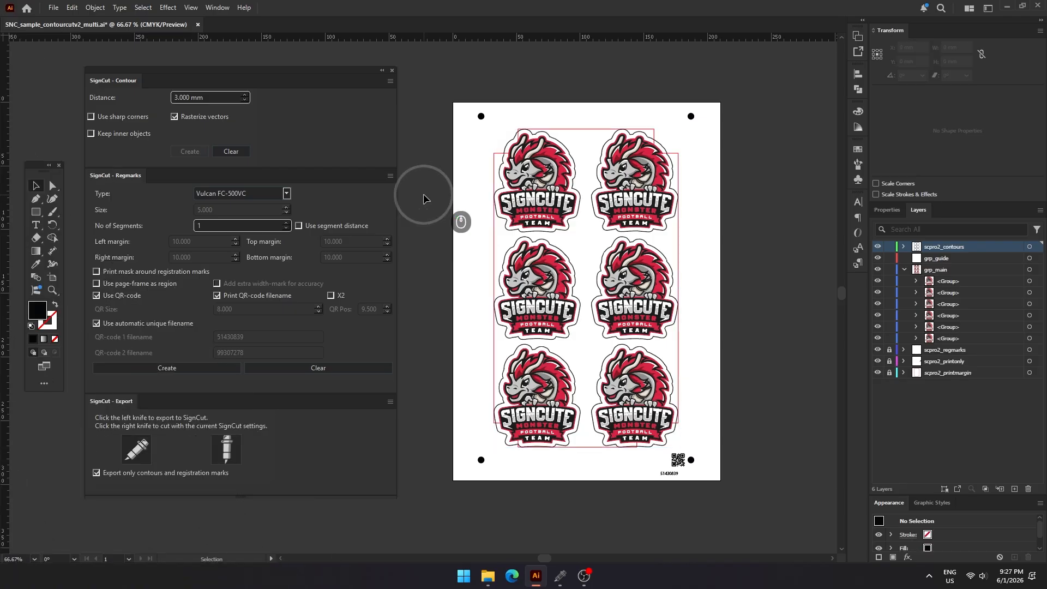
{"action": "left_click", "coordinate": [146, 447]}
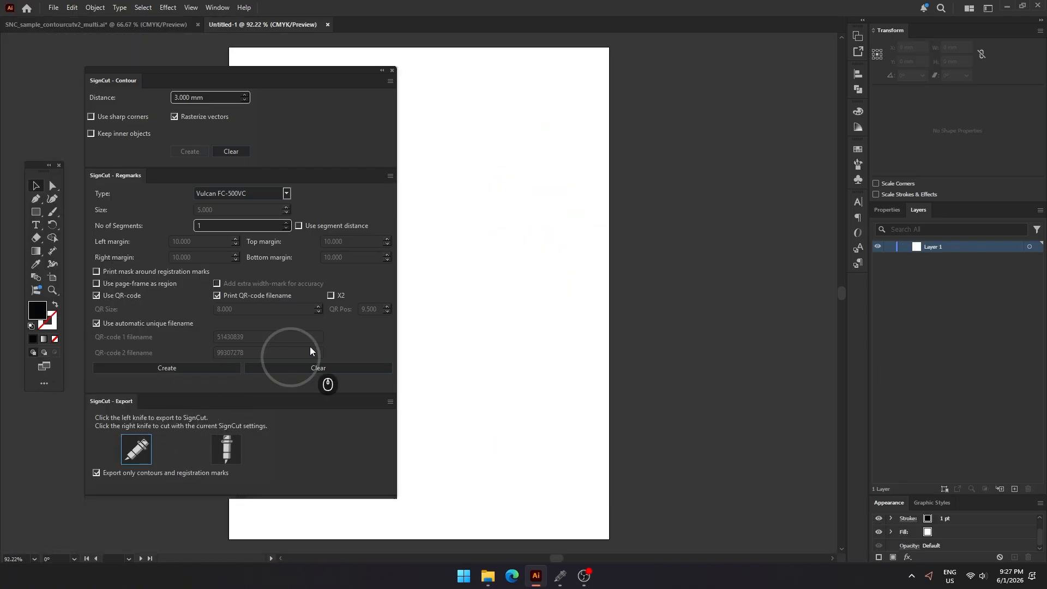
{"action": "left_click", "coordinate": [729, 213]}
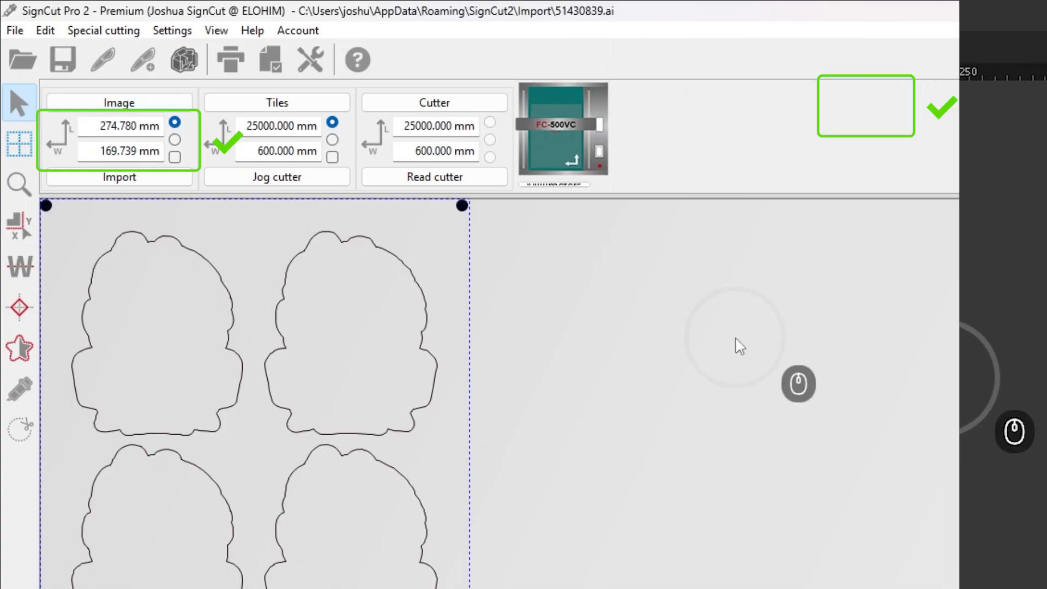
{"action": "left_click", "coordinate": [738, 346]}
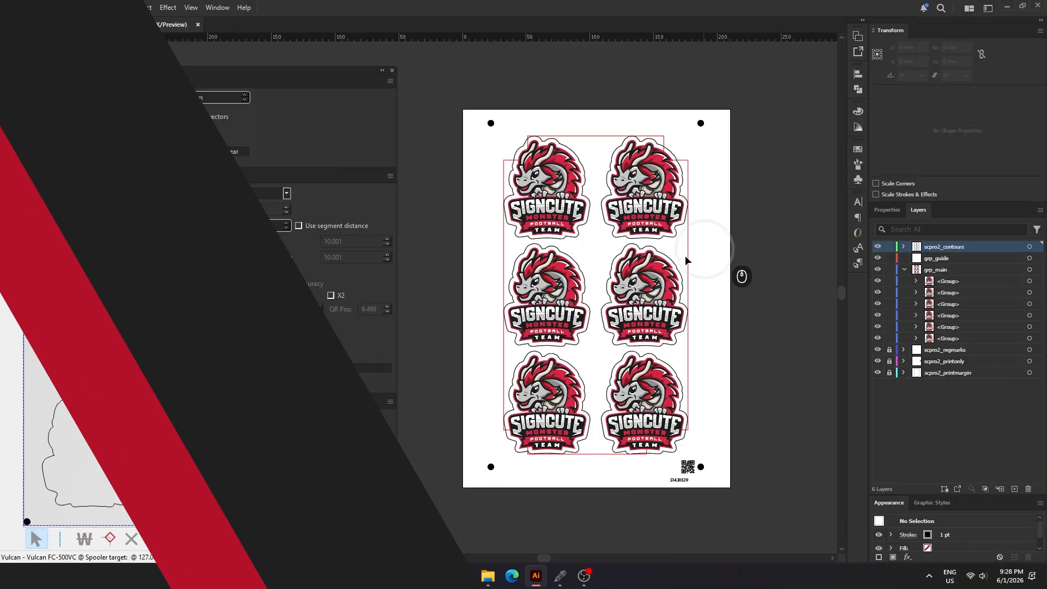
Clear the existing contours and registration marks from the six-sticker sheet
{"action": "left_click", "coordinate": [362, 364]}
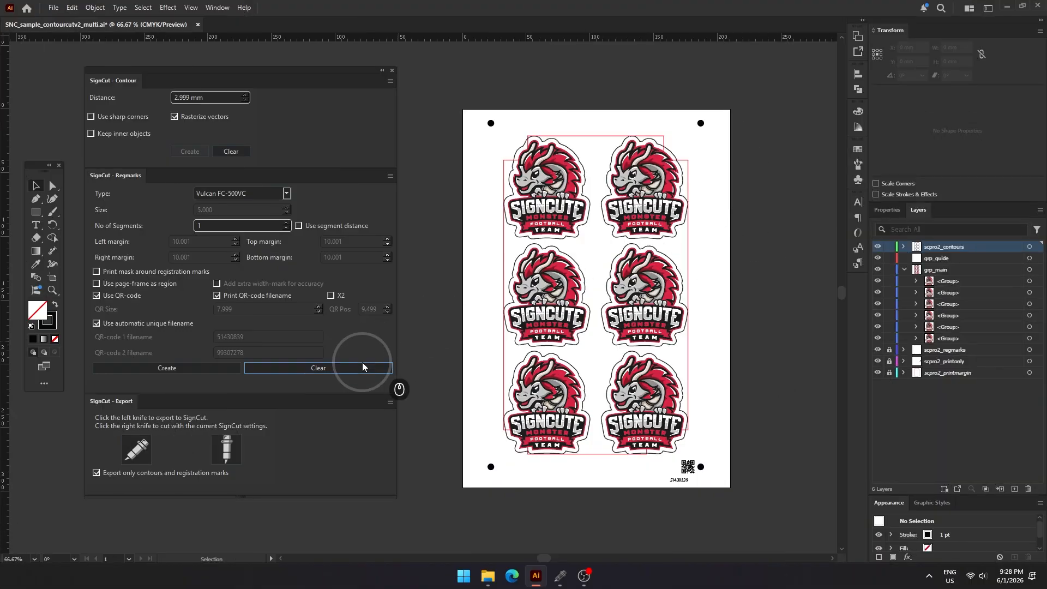
{"action": "left_click", "coordinate": [248, 155]}
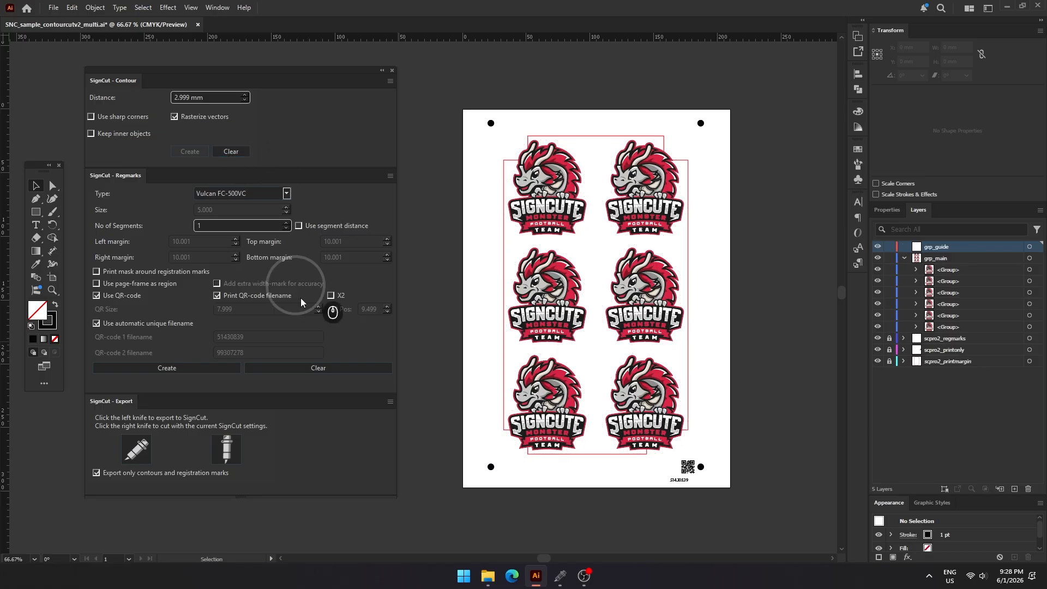
{"action": "left_click", "coordinate": [314, 368]}
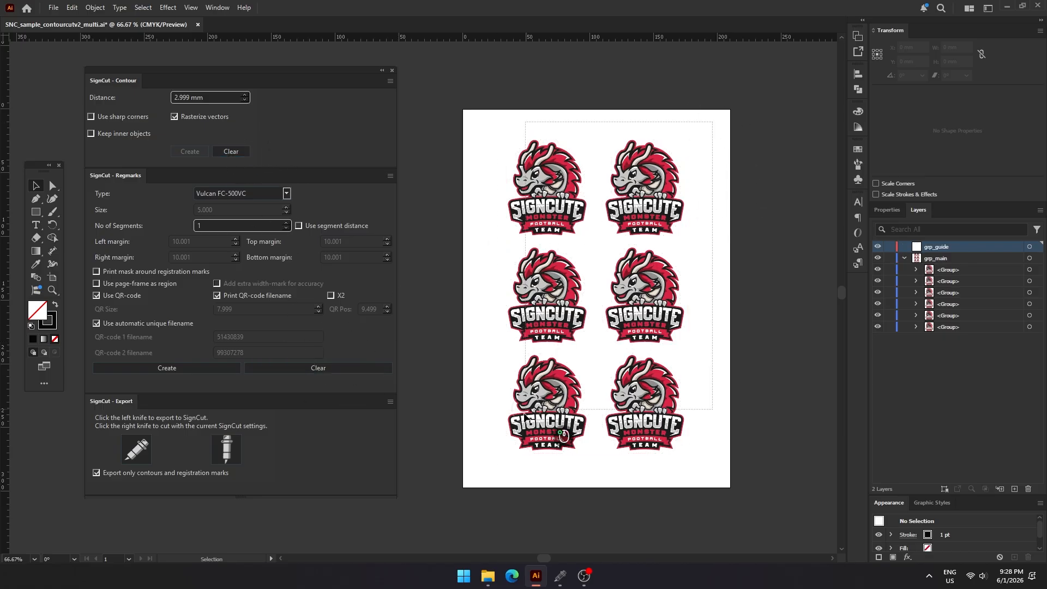
Scale the six stickers down and nudge both columns closer together, to about 118 by 220 mm overall
{"action": "left_click_drag", "start_coordinate": [525, 413], "coordinate": [523, 416]}
{"action": "left_click_drag", "start_coordinate": [684, 141], "coordinate": [596, 443]}
{"action": "left_click", "coordinate": [702, 133]}
{"action": "key", "text": "shift+Left"}
{"action": "left_click_drag", "start_coordinate": [516, 463], "coordinate": [591, 120]}
{"action": "key", "text": "shift+Right"}
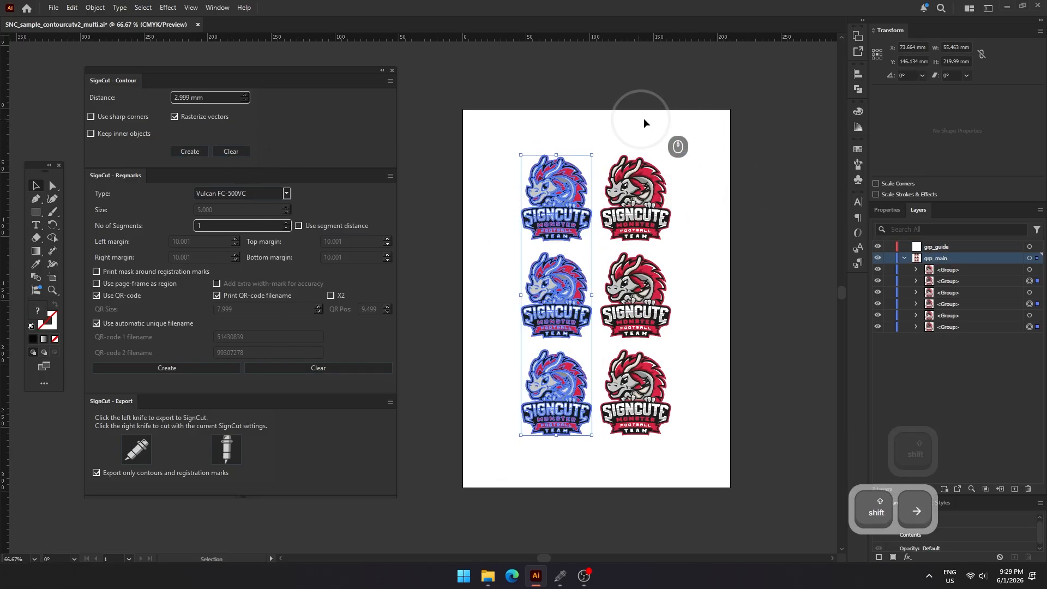
{"action": "left_click", "coordinate": [699, 125]}
Create contours at a distance of 3 mm around all six stickers
{"action": "left_click_drag", "start_coordinate": [211, 98], "coordinate": [165, 96]}
{"action": "type", "text": "3"}
{"action": "left_click_drag", "start_coordinate": [503, 135], "coordinate": [701, 465]}
{"action": "left_click", "coordinate": [190, 151]}
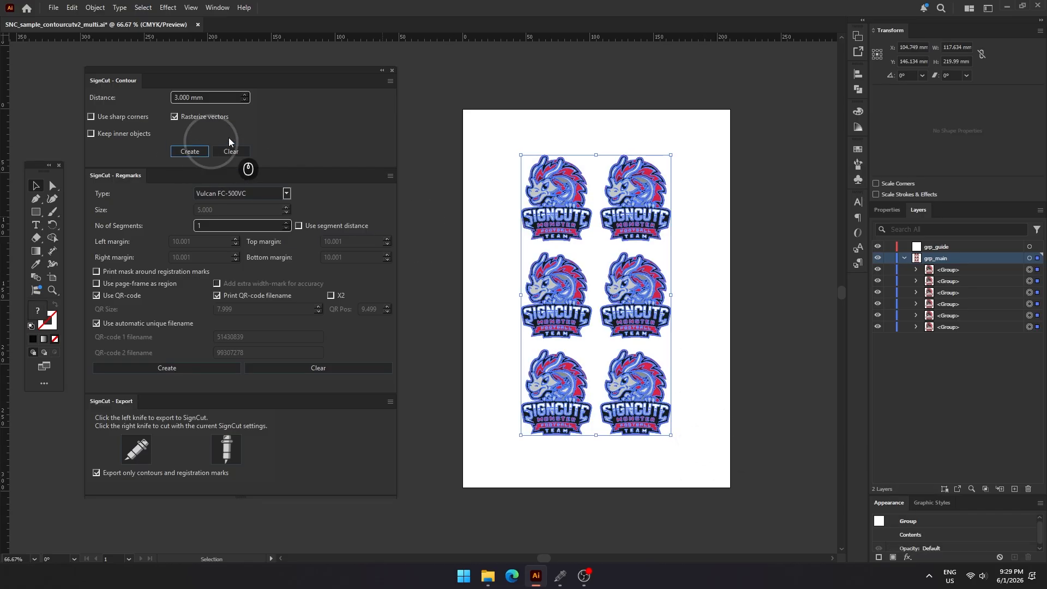
Create Vulcan FC-500VC registration marks with a QR-code around the resized stickers and export the contours and marks to SignCut
{"action": "left_click", "coordinate": [216, 365]}
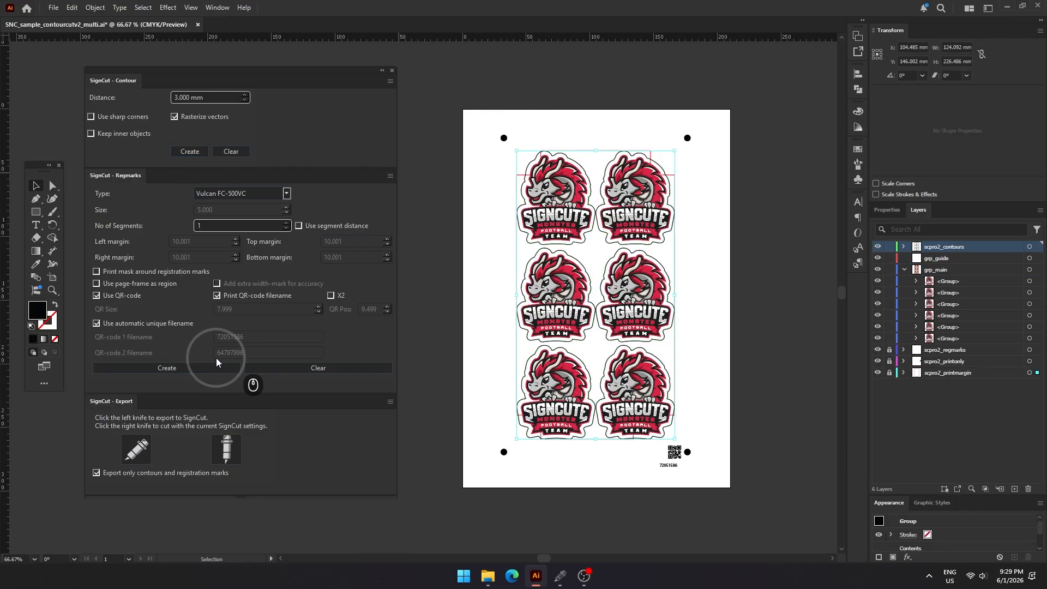
{"action": "left_click", "coordinate": [159, 452]}
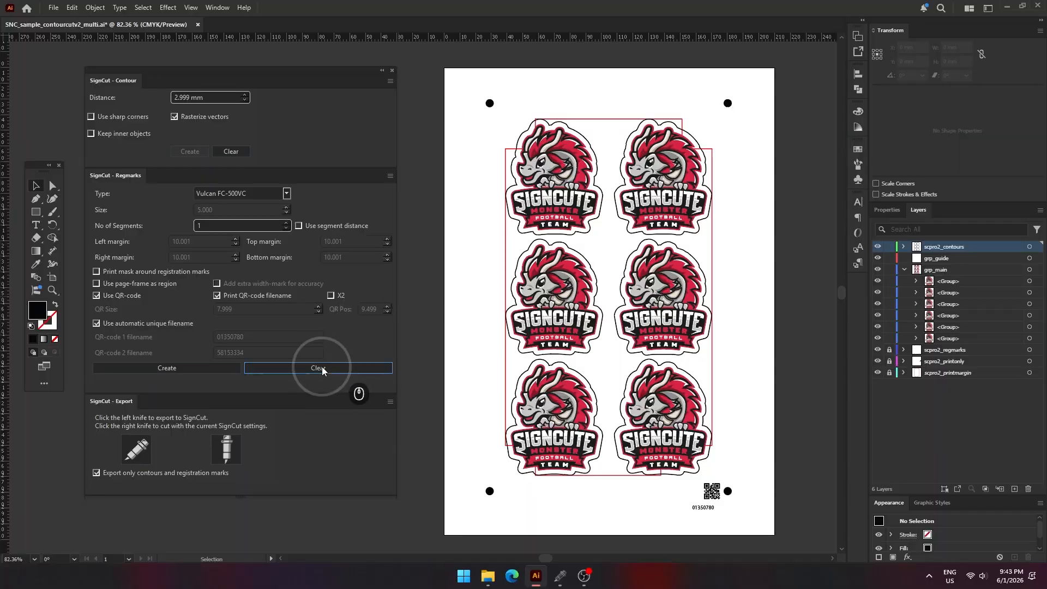
Clear the sheet's registration marks and recreate the Vulcan FC-500VC marks with a print mask around them
{"action": "left_click", "coordinate": [322, 368]}
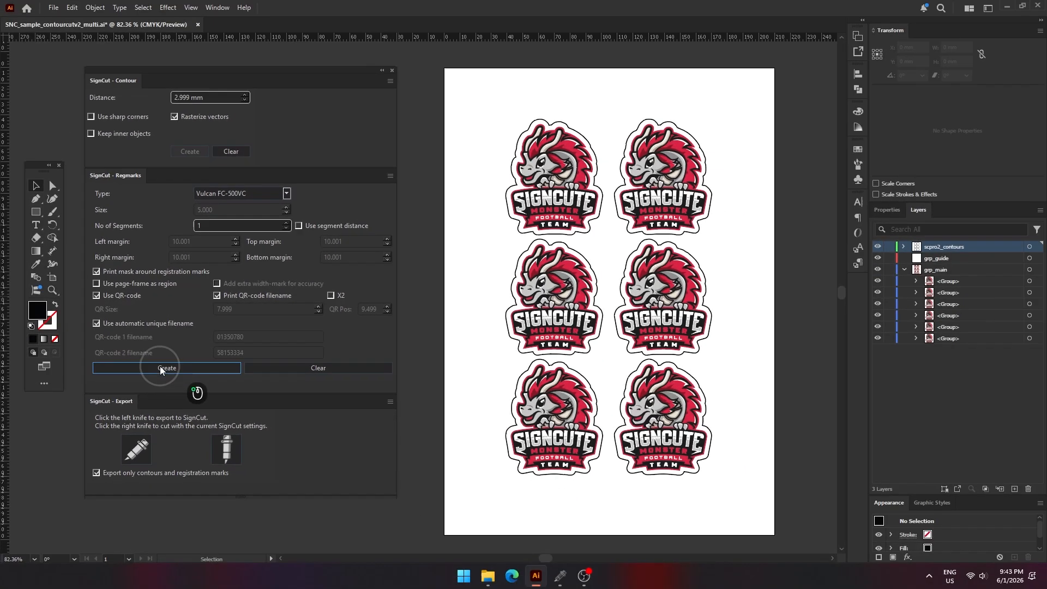
{"action": "left_click", "coordinate": [244, 416]}
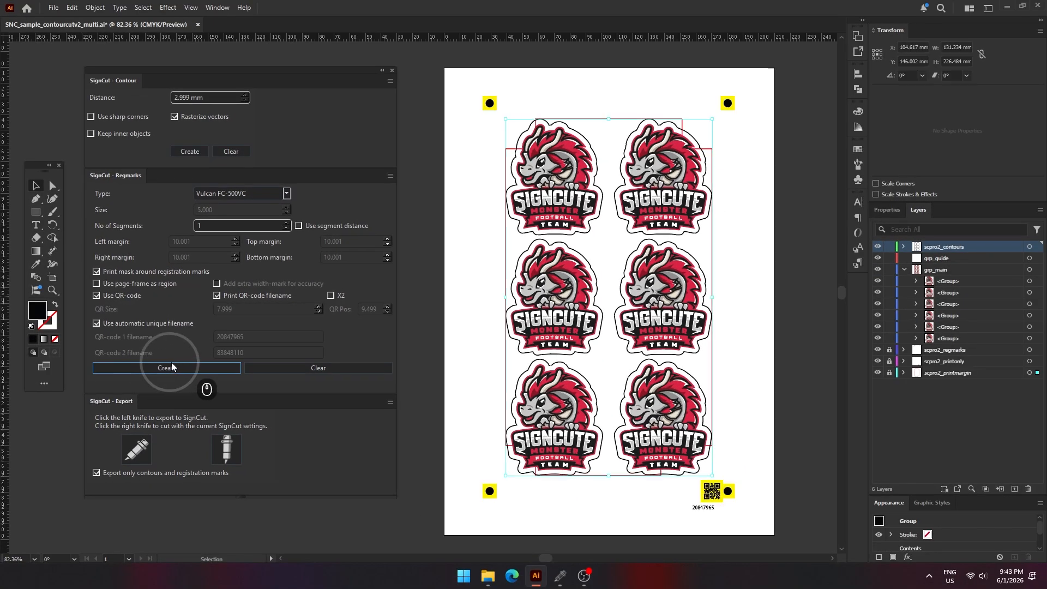
{"action": "left_click", "coordinate": [433, 318]}
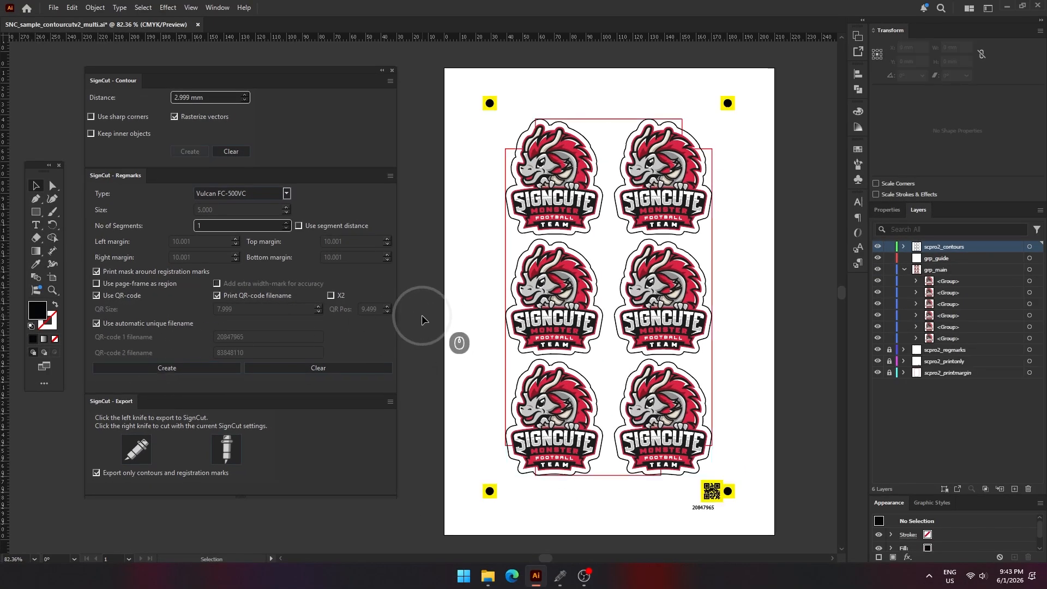
Replace the marks with Simple contourcut registration marks of size 10, with 10 mm margins and a print mask around them
{"action": "left_click", "coordinate": [286, 194]}
{"action": "left_click", "coordinate": [260, 246]}
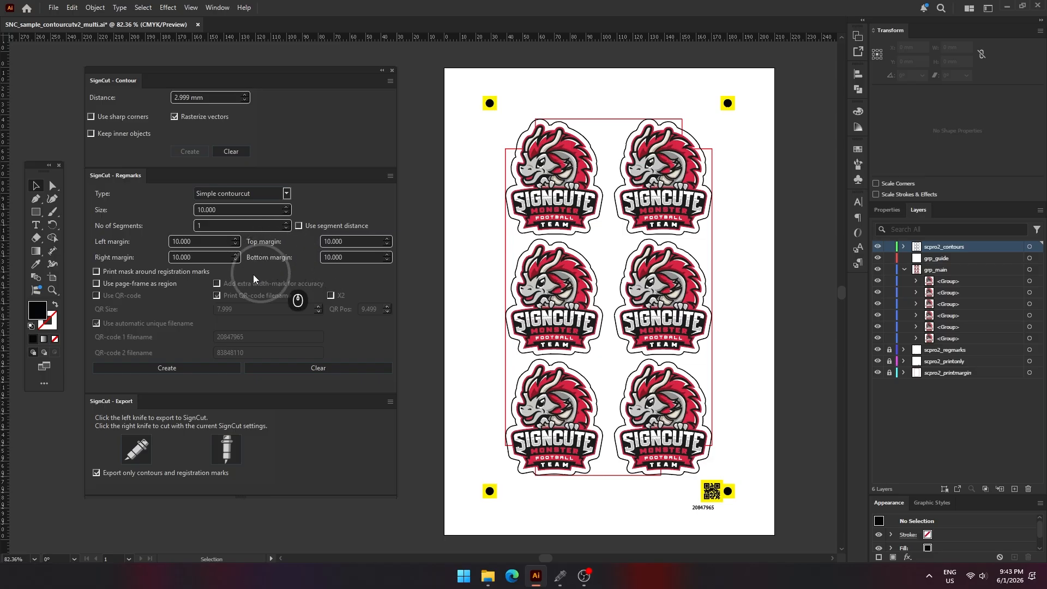
{"action": "left_click", "coordinate": [184, 273]}
{"action": "left_click", "coordinate": [210, 369]}
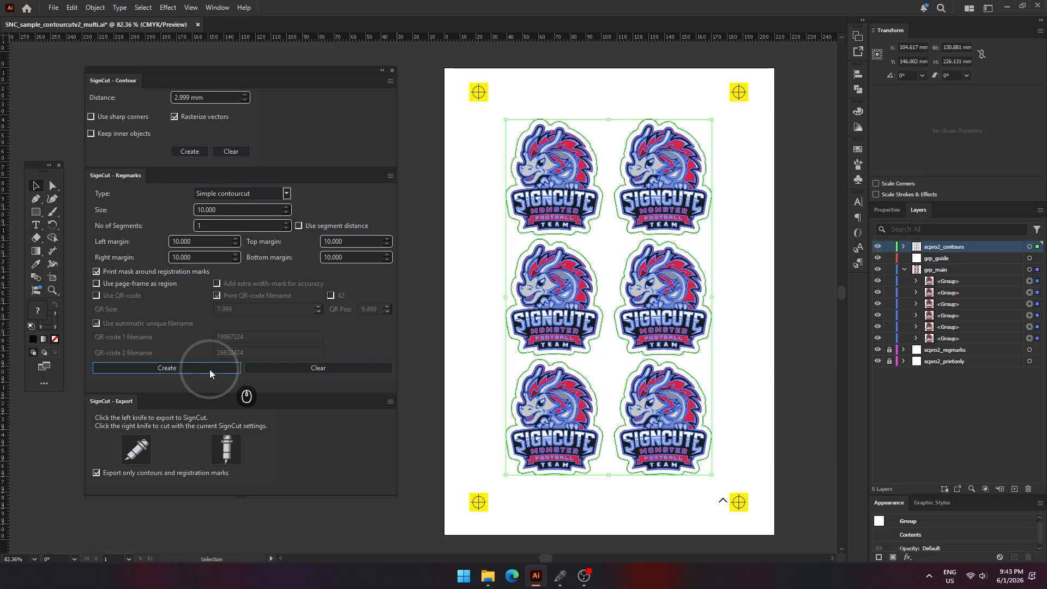
{"action": "left_click", "coordinate": [396, 273]}
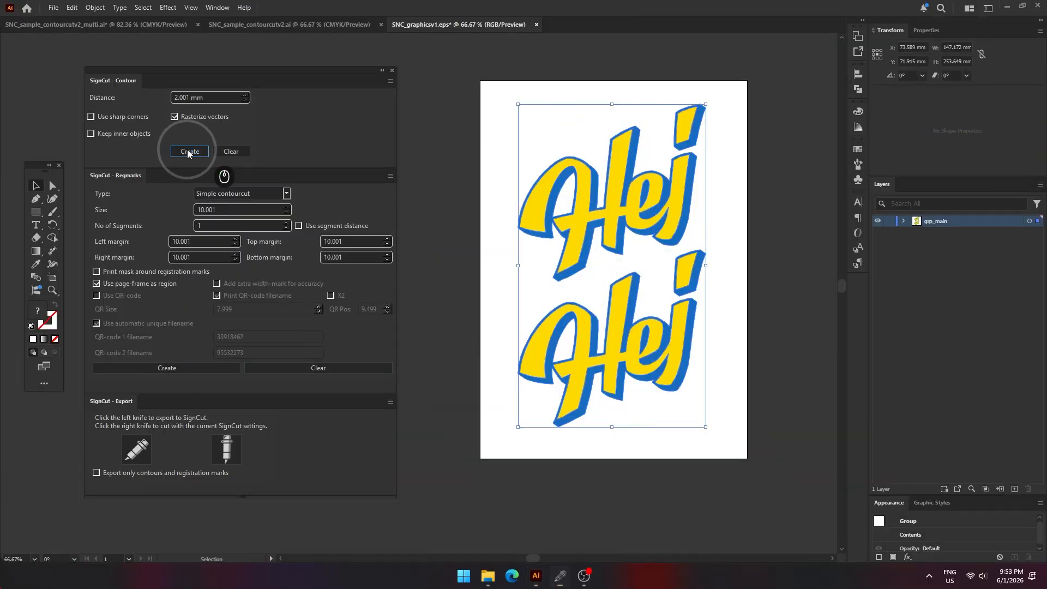
Create contours around the Hej lettering and add Vulcan FC-500VC registration marks using the page frame as region
{"action": "left_click", "coordinate": [188, 151]}
{"action": "left_click", "coordinate": [283, 193]}
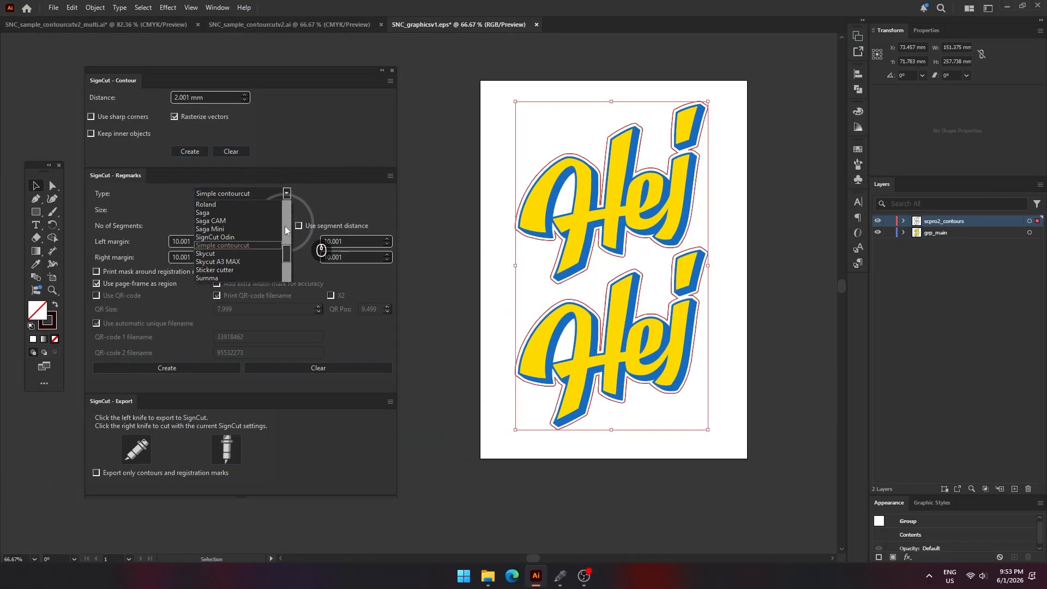
{"action": "left_click", "coordinate": [252, 270]}
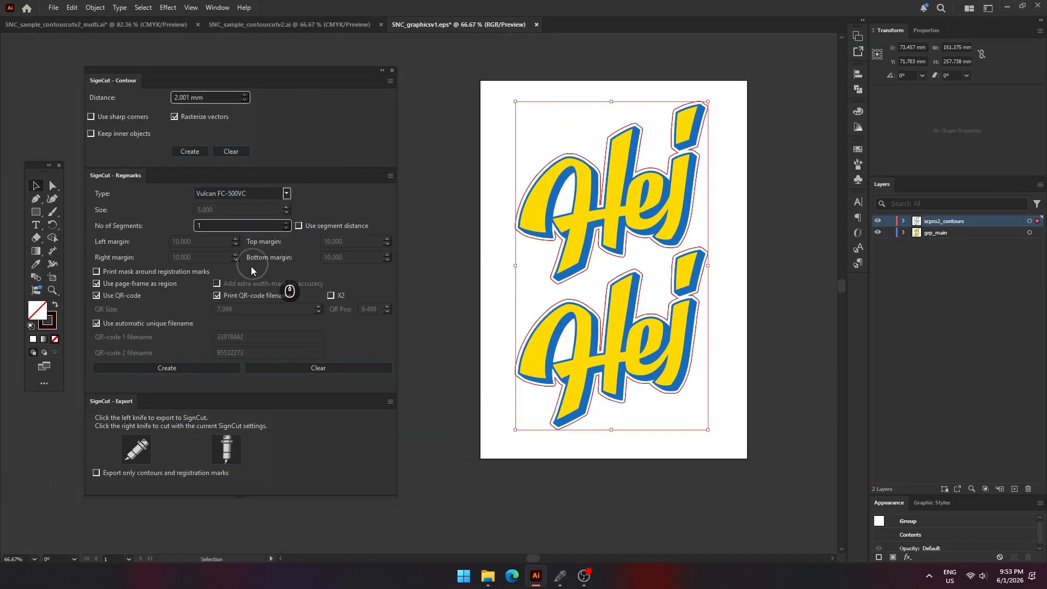
{"action": "left_click", "coordinate": [215, 369]}
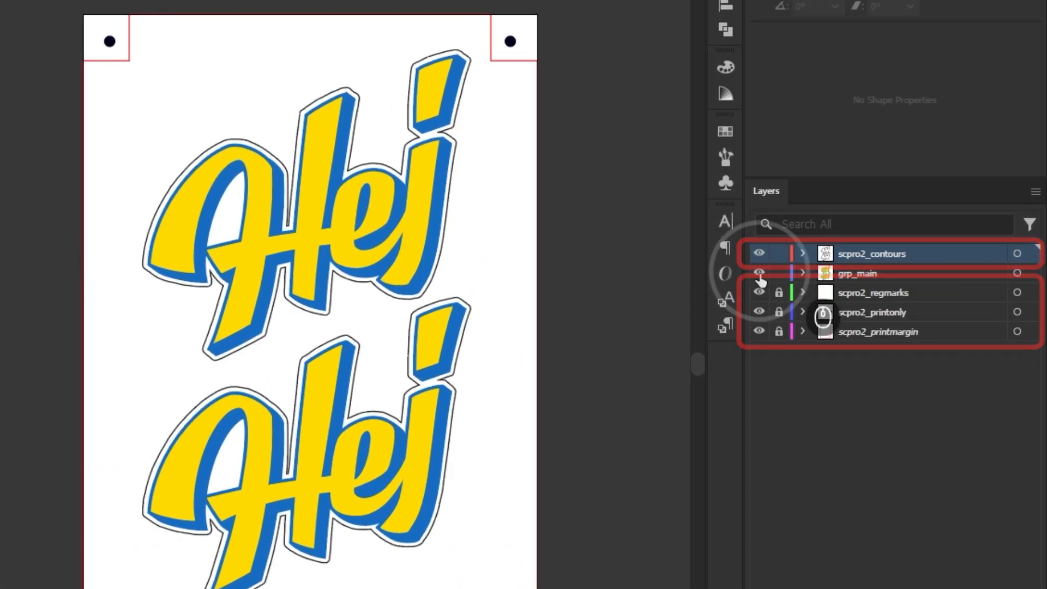
Check the SignCut mark and margin layers of the Hej sheet and export only its contours and registration marks to SignCut
{"action": "left_click", "coordinate": [882, 298]}
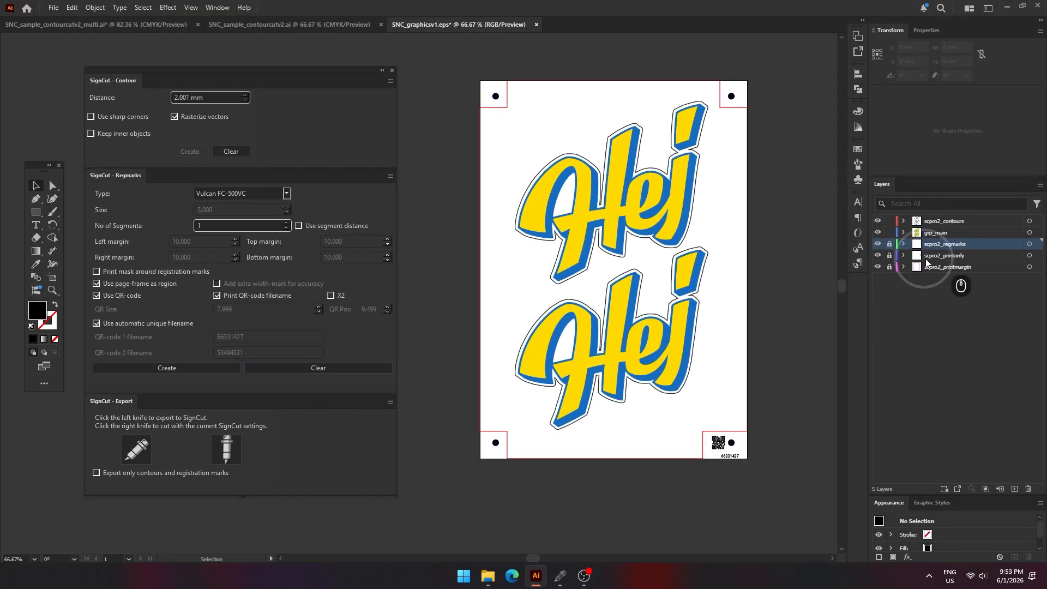
{"action": "left_click", "coordinate": [936, 257]}
{"action": "left_click", "coordinate": [877, 268]}
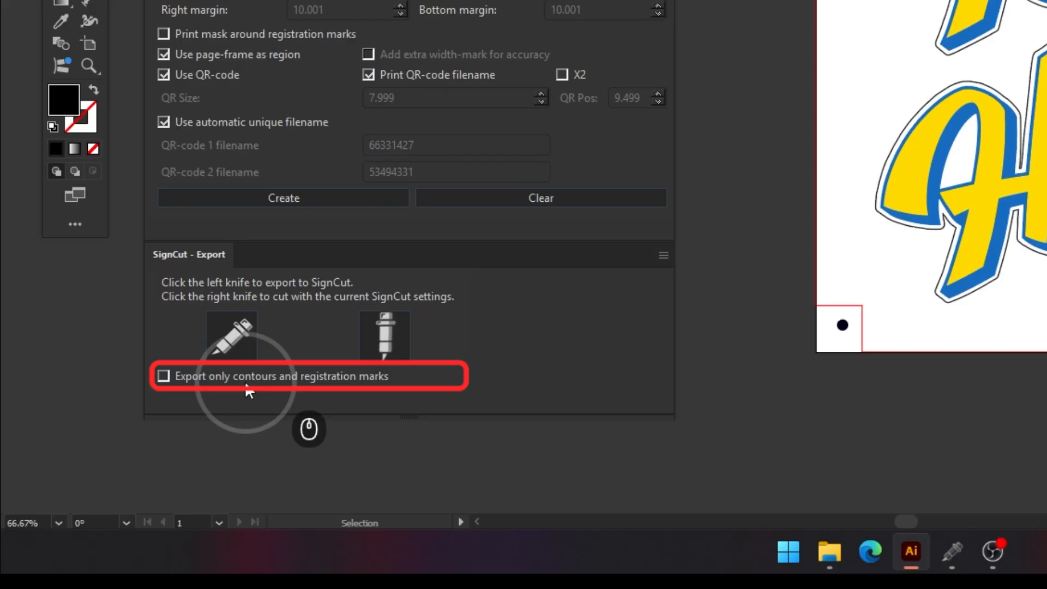
{"action": "left_click", "coordinate": [233, 383]}
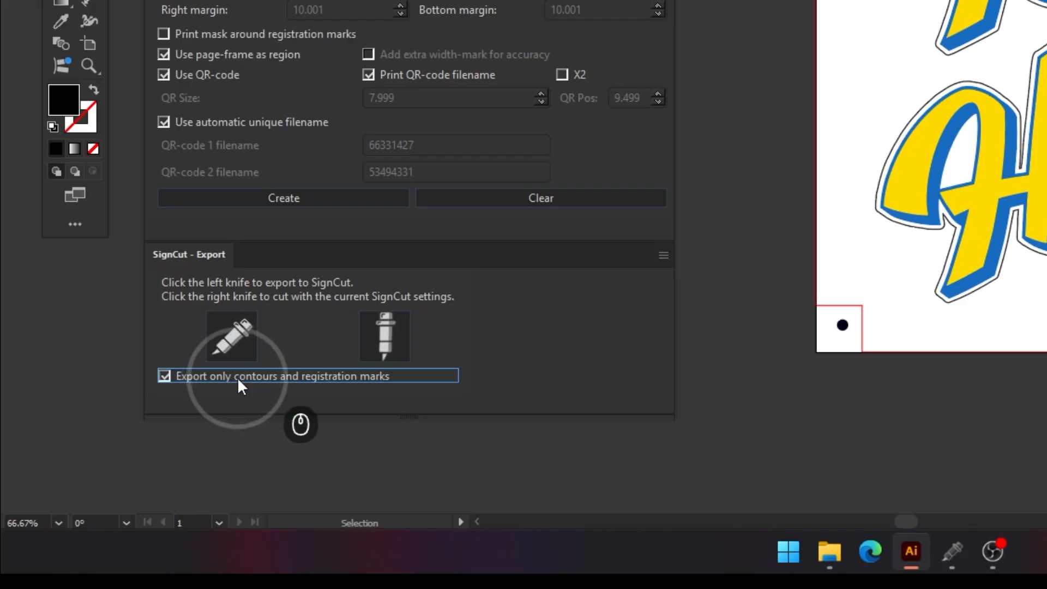
{"action": "left_click", "coordinate": [234, 341]}
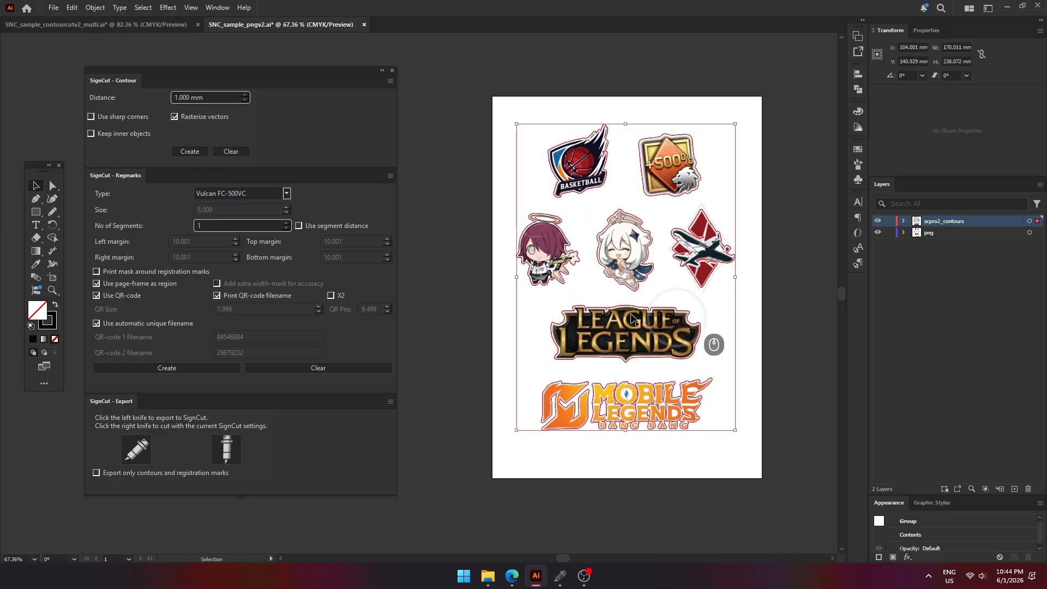
Create page-frame registration marks on the SNC_sample_pngv2.ai sheet and export only its contours and registration marks to SignCut
{"action": "left_click", "coordinate": [182, 370]}
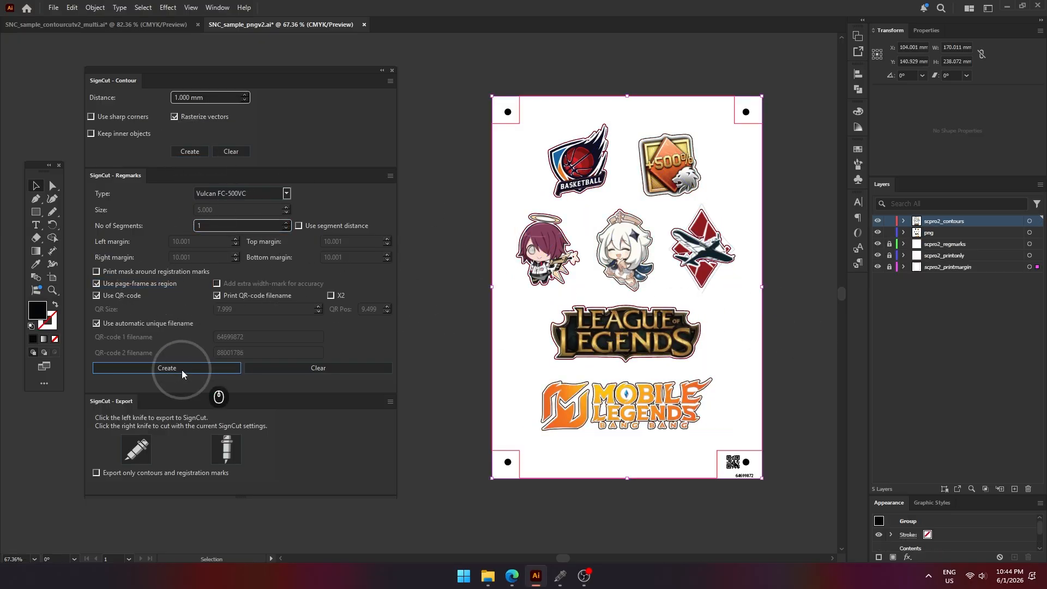
{"action": "left_click", "coordinate": [116, 473]}
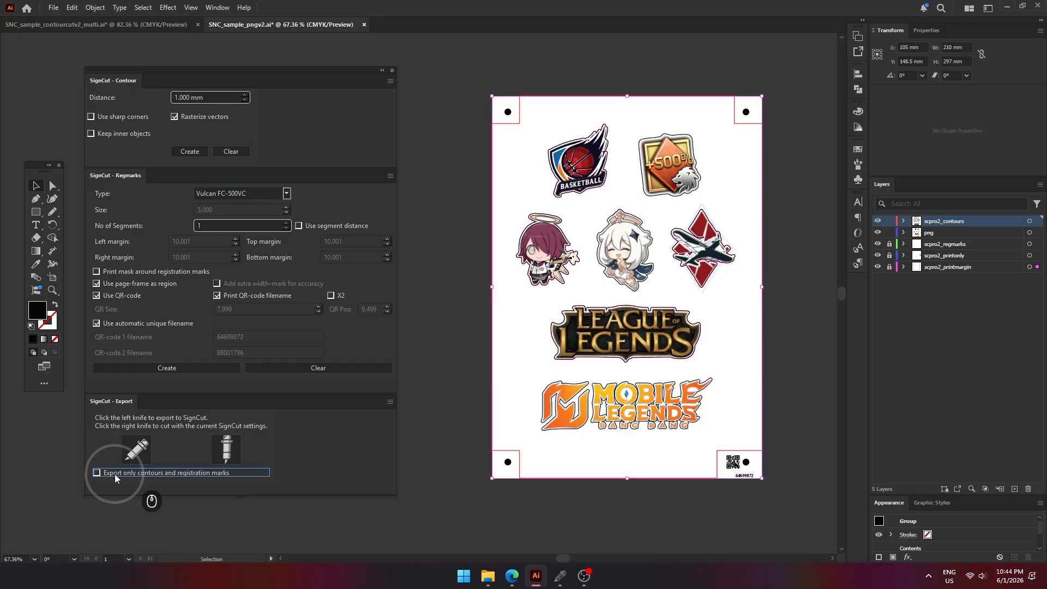
{"action": "left_click", "coordinate": [140, 453]}
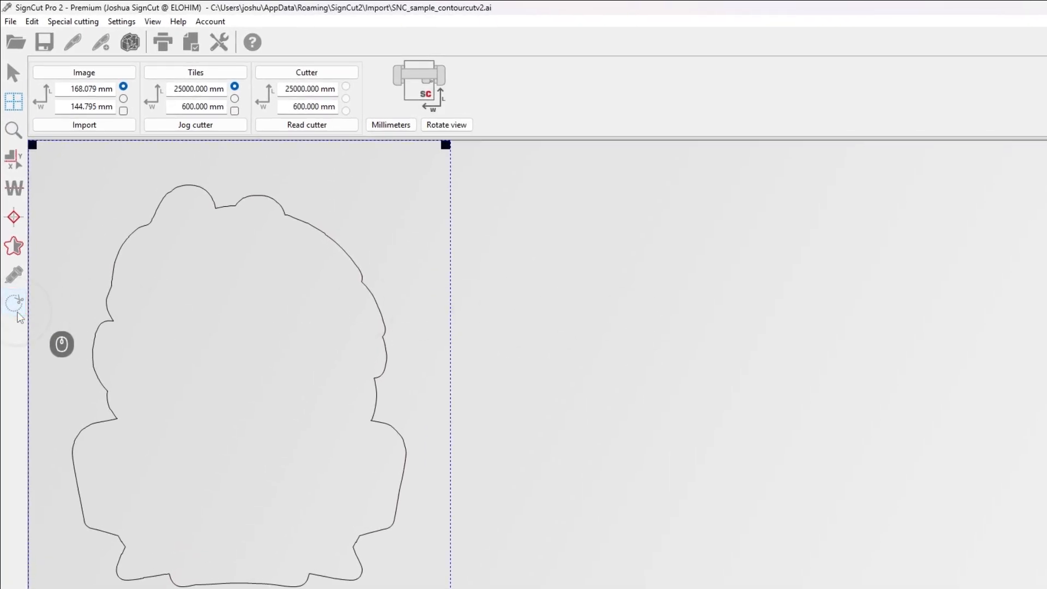
Open the Summa OPOS dialog for the imported sticker contour, set Panelling to On and choose an Automation option
{"action": "left_click", "coordinate": [16, 311]}
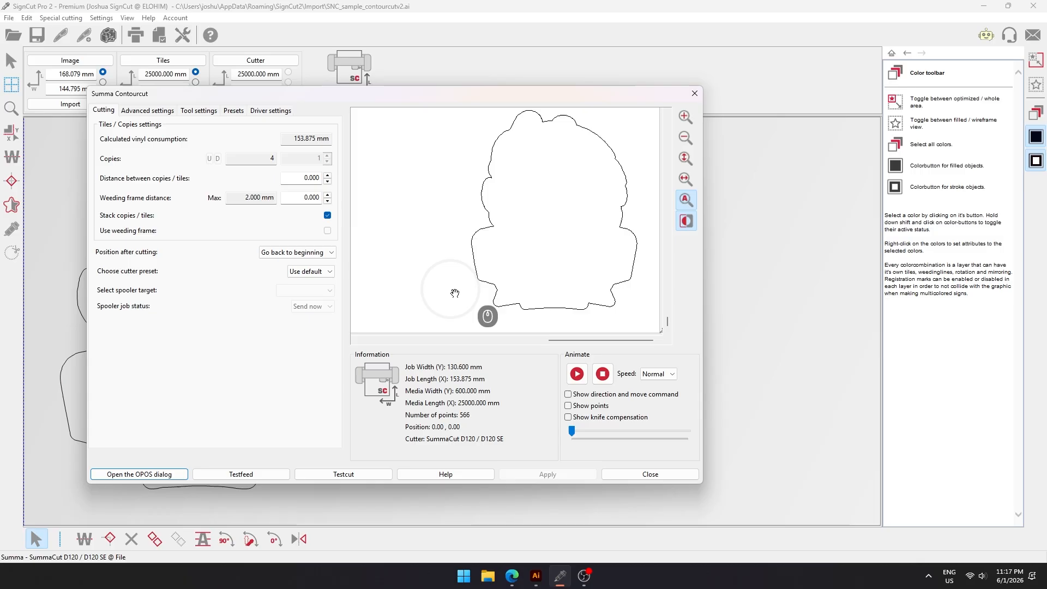
{"action": "left_click", "coordinate": [154, 474]}
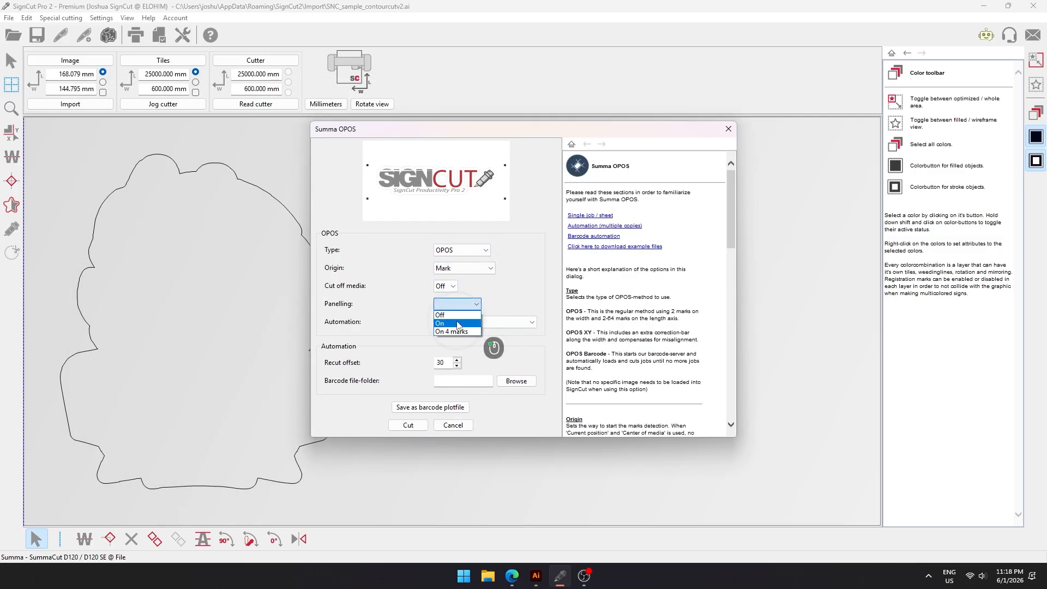
{"action": "left_click", "coordinate": [458, 323]}
{"action": "left_click", "coordinate": [491, 321]}
{"action": "left_click", "coordinate": [463, 336]}
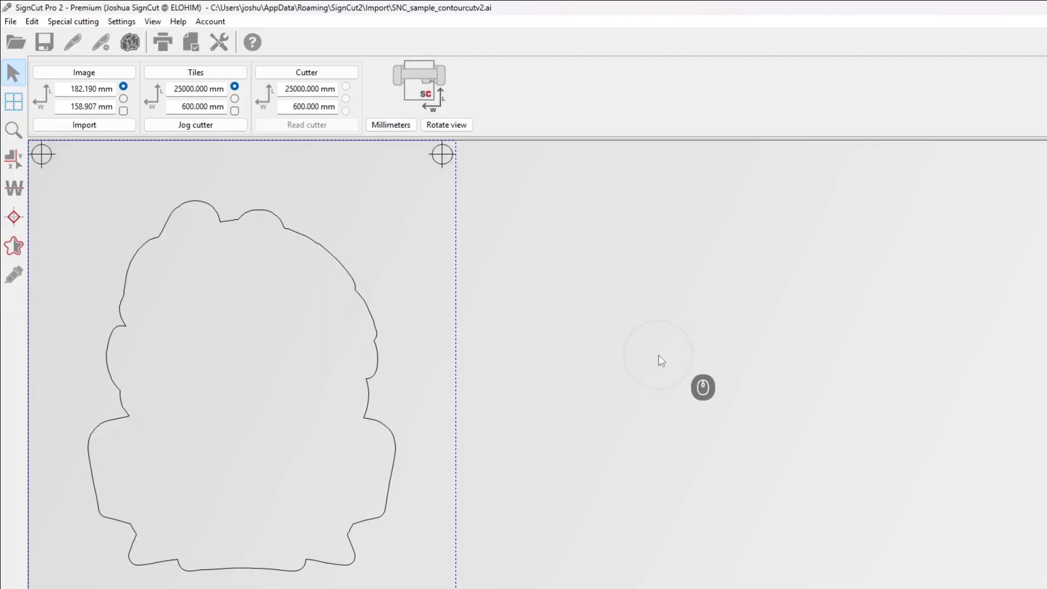
Start a Simple Contourcut job for the sticker and use its Jog dialog to move the laser toward the first registration mark
{"action": "left_click", "coordinate": [63, 30]}
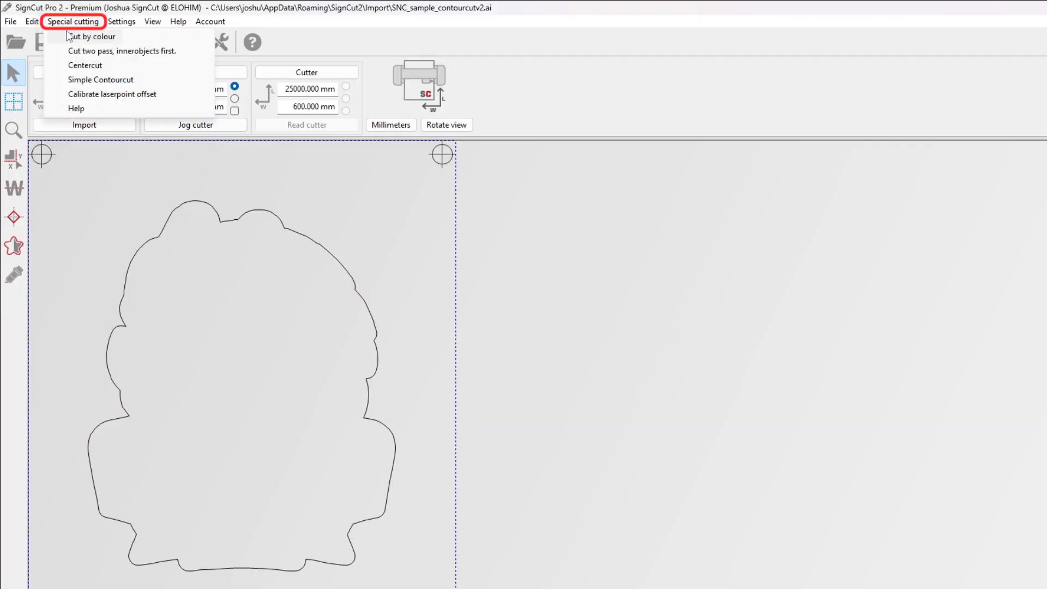
{"action": "left_click", "coordinate": [132, 83]}
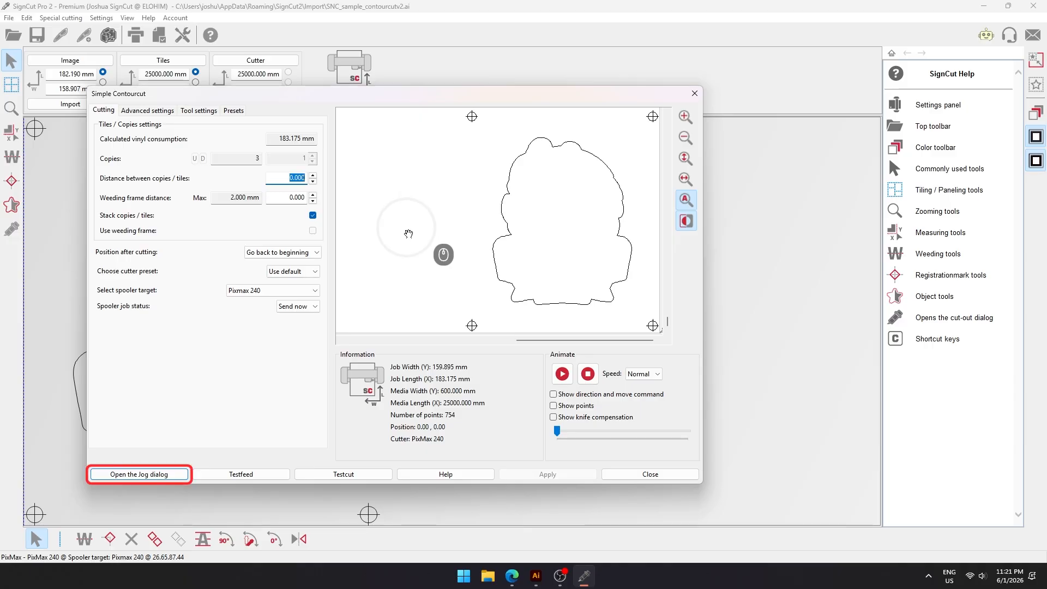
{"action": "left_click", "coordinate": [159, 474]}
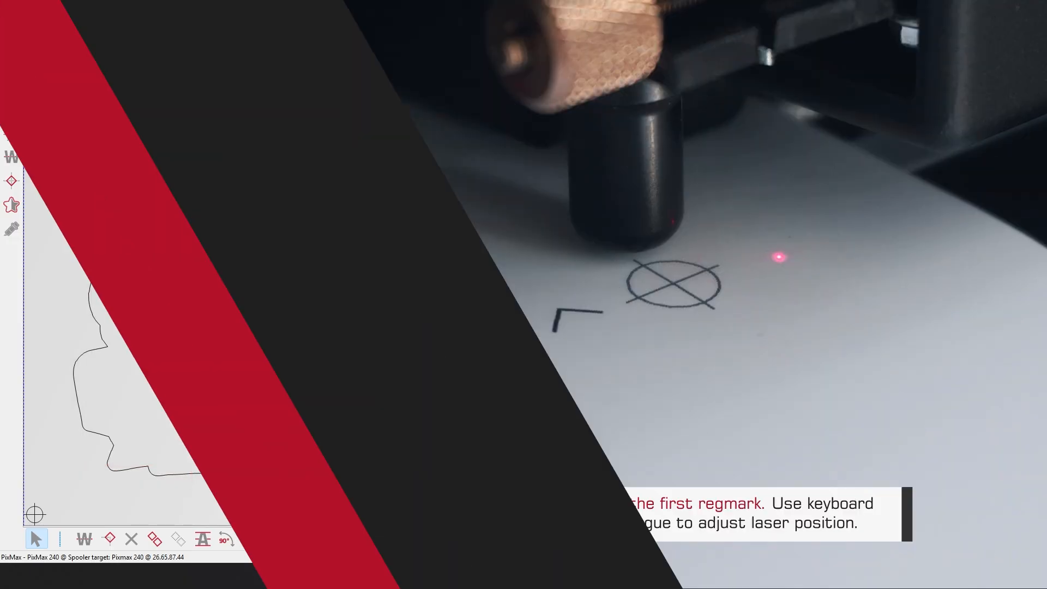
{"action": "key", "text": "ctrl+Right"}
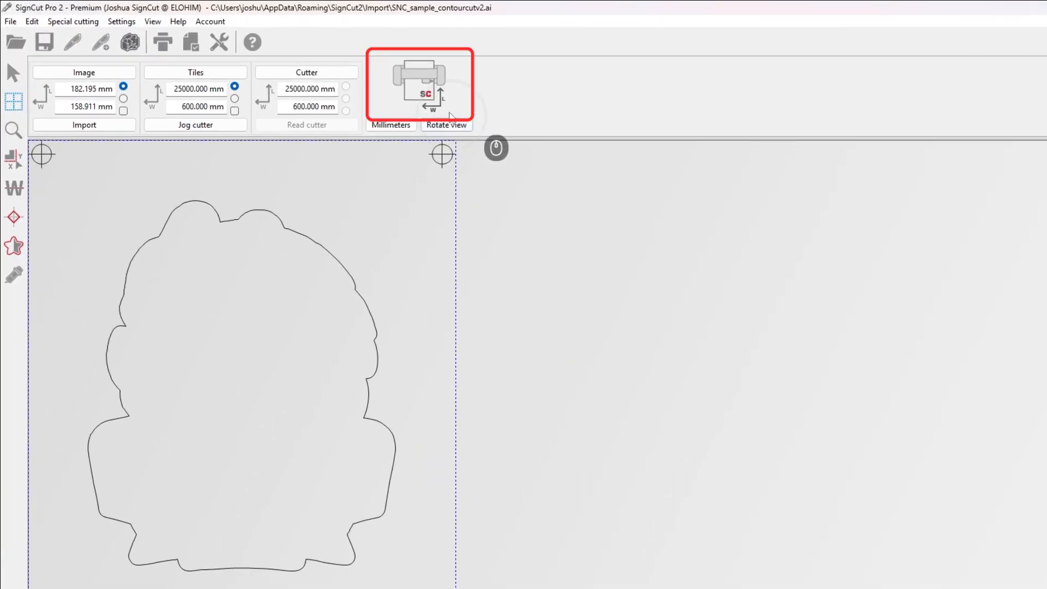
Set the workspace rotation in the cutter's view settings to show the material width at the side of the screen
{"action": "left_click", "coordinate": [431, 98]}
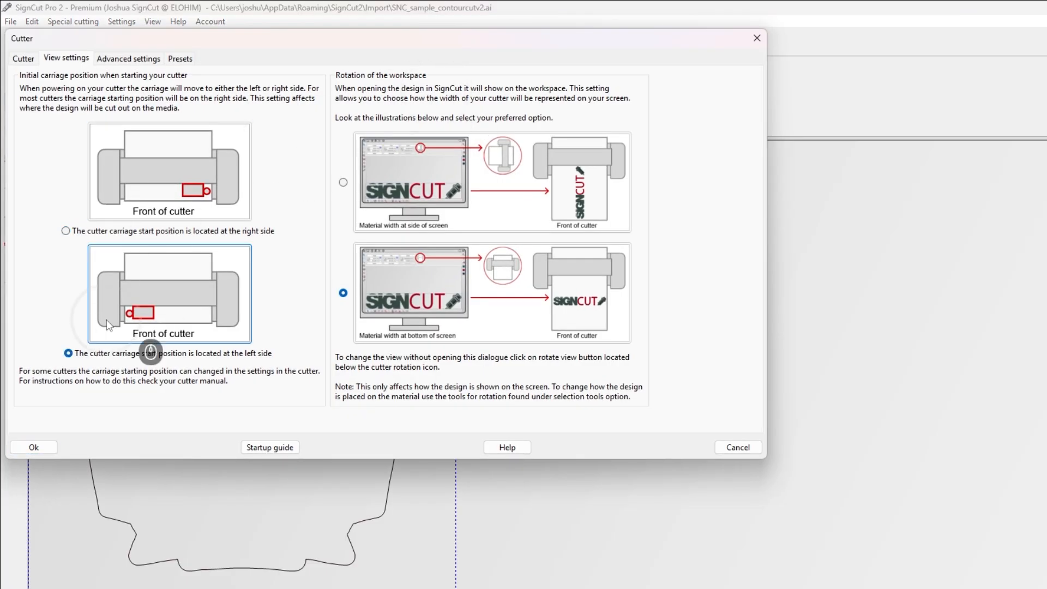
{"action": "left_click", "coordinate": [395, 199]}
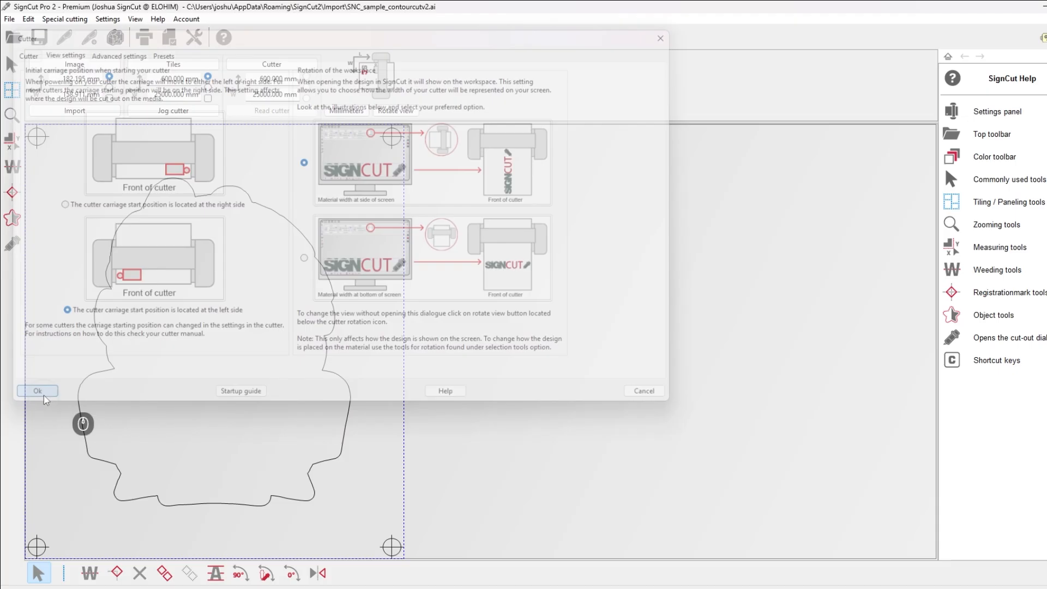
{"action": "left_click", "coordinate": [34, 447]}
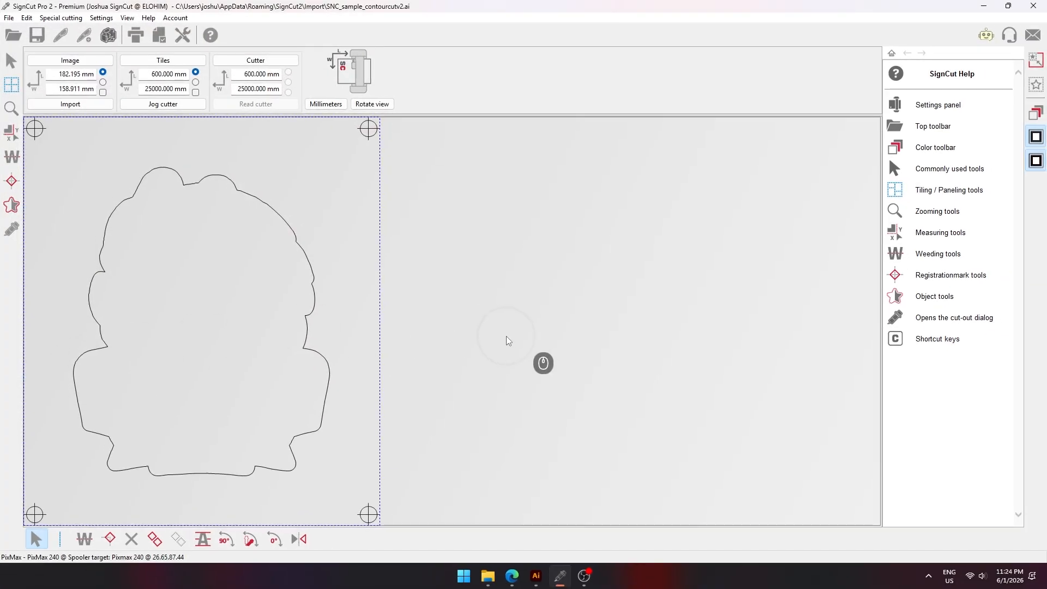
{"action": "left_click", "coordinate": [362, 85]}
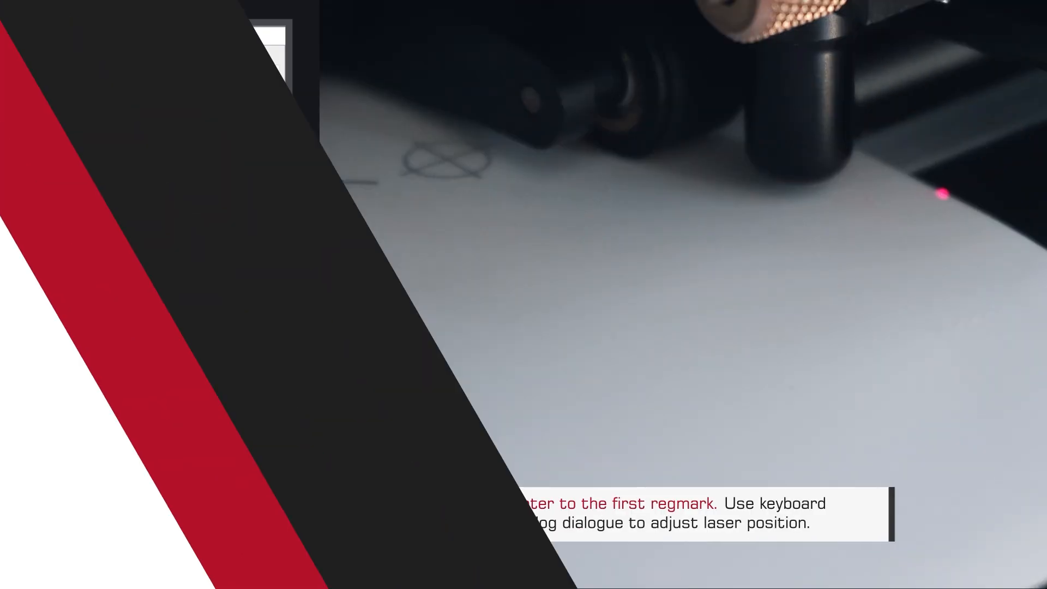
Jog the laser to the center of the rightmost registration mark, at X 72 mm and Y 30 mm
{"action": "key", "text": "Up"}
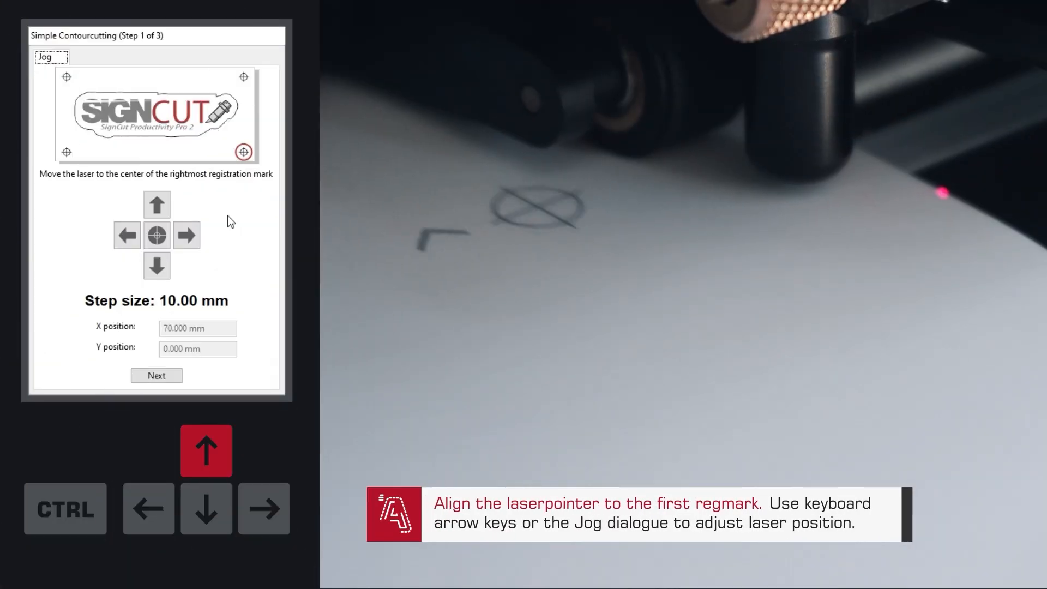
{"action": "key", "text": "Left"}
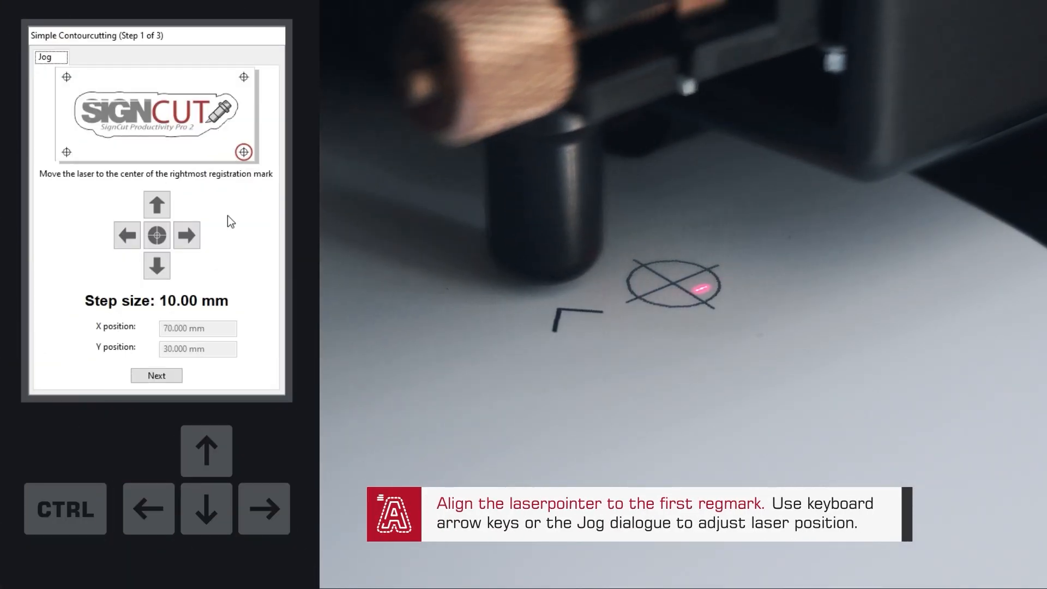
{"action": "key", "text": "ctrl+Up"}
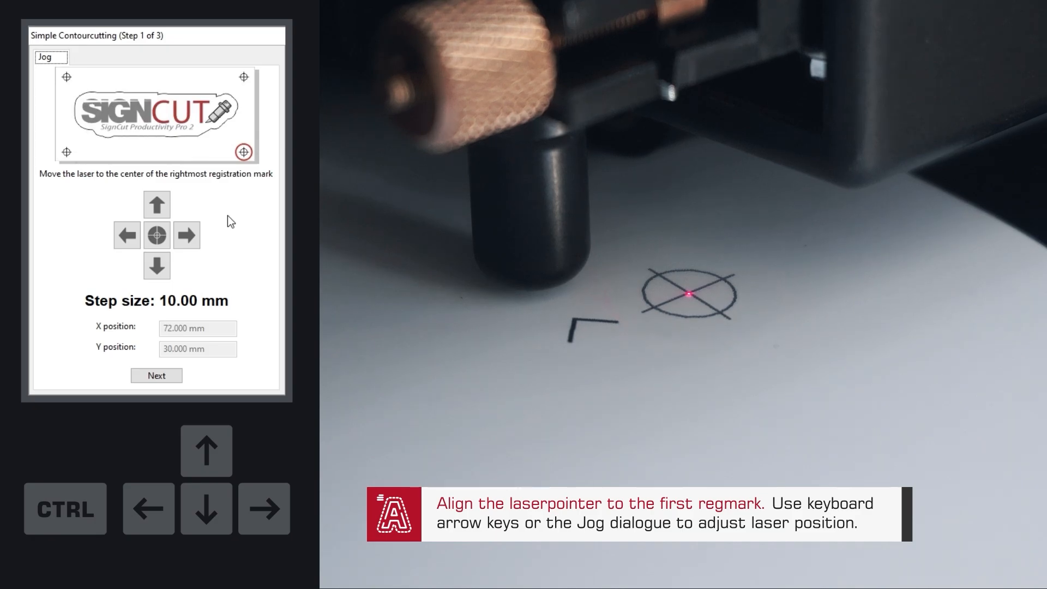